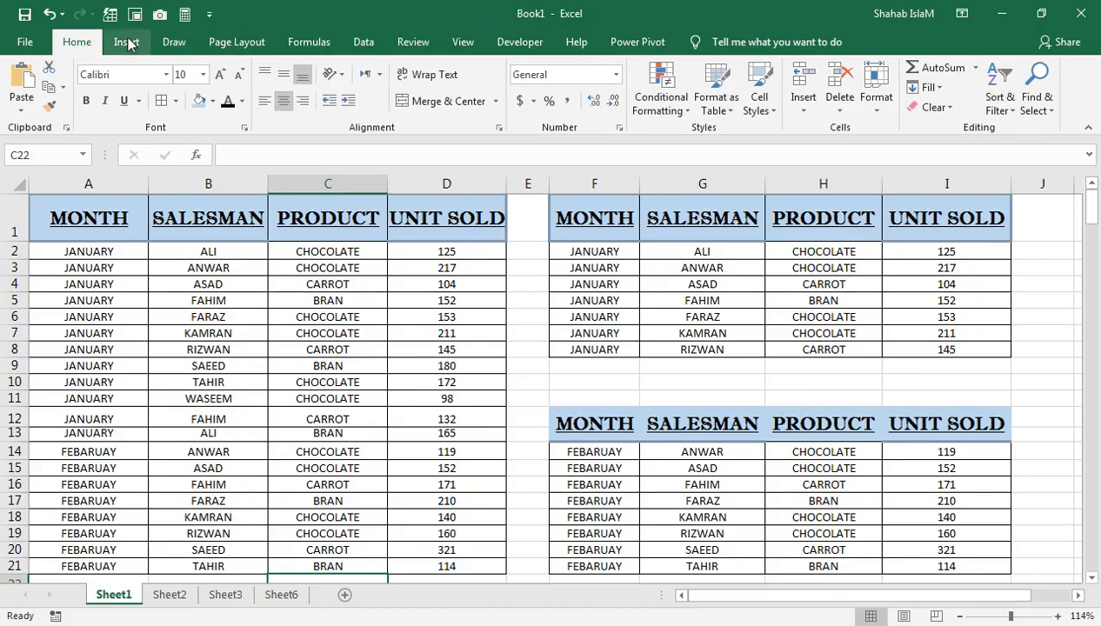
- Create a PivotTable from Sheet1!$A$1:$D$21 on a new worksheet
left_click(126, 40)
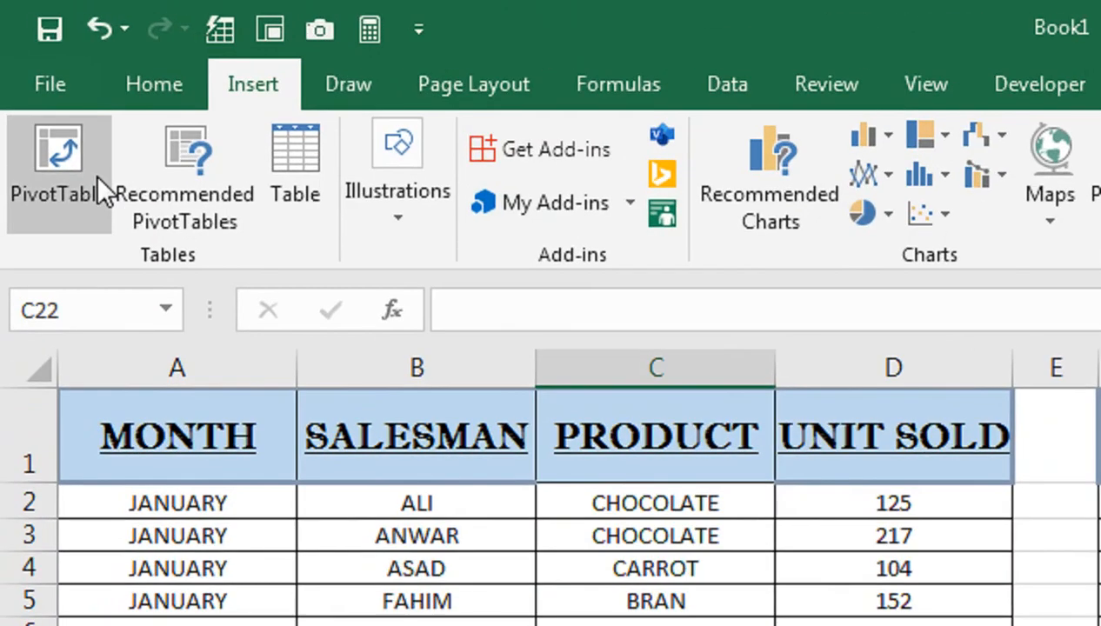
left_click(94, 171)
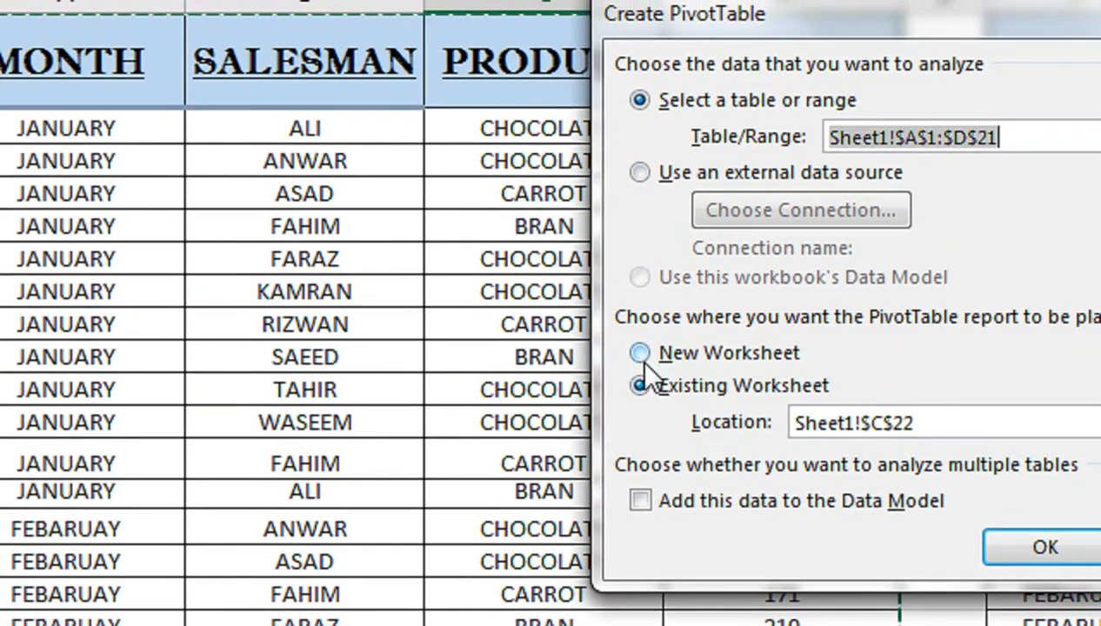
left_click(643, 353)
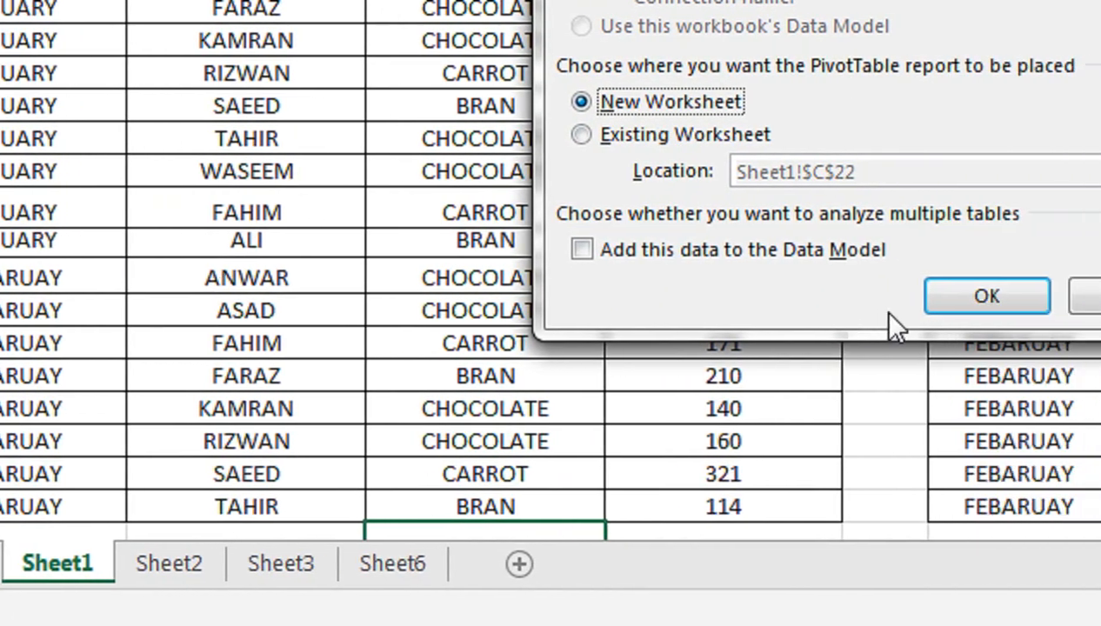
left_click(1048, 316)
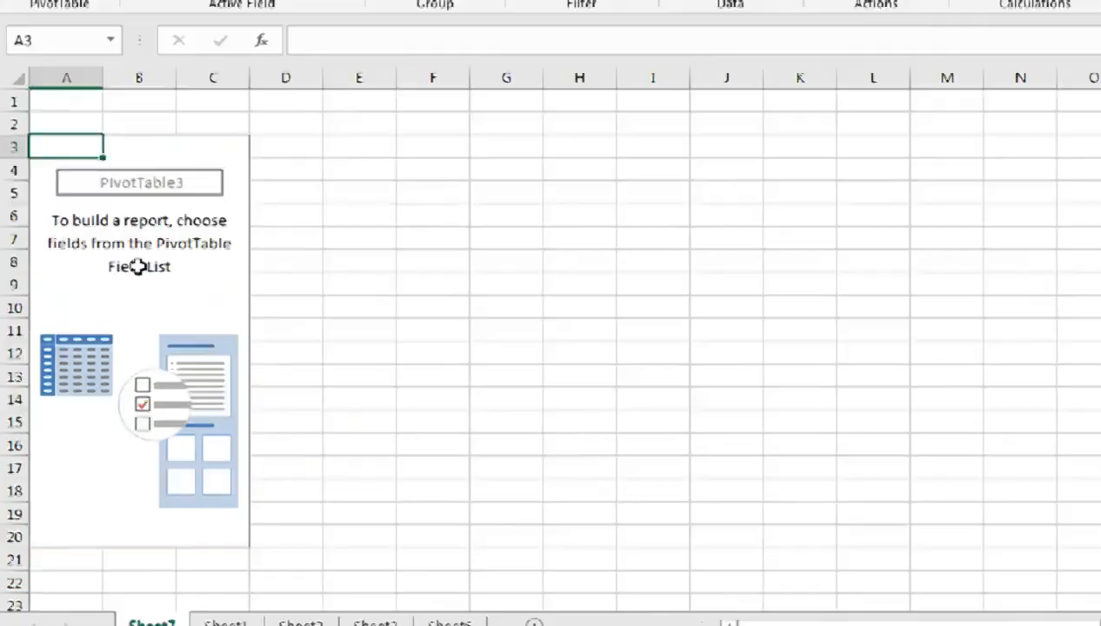
left_click(204, 155)
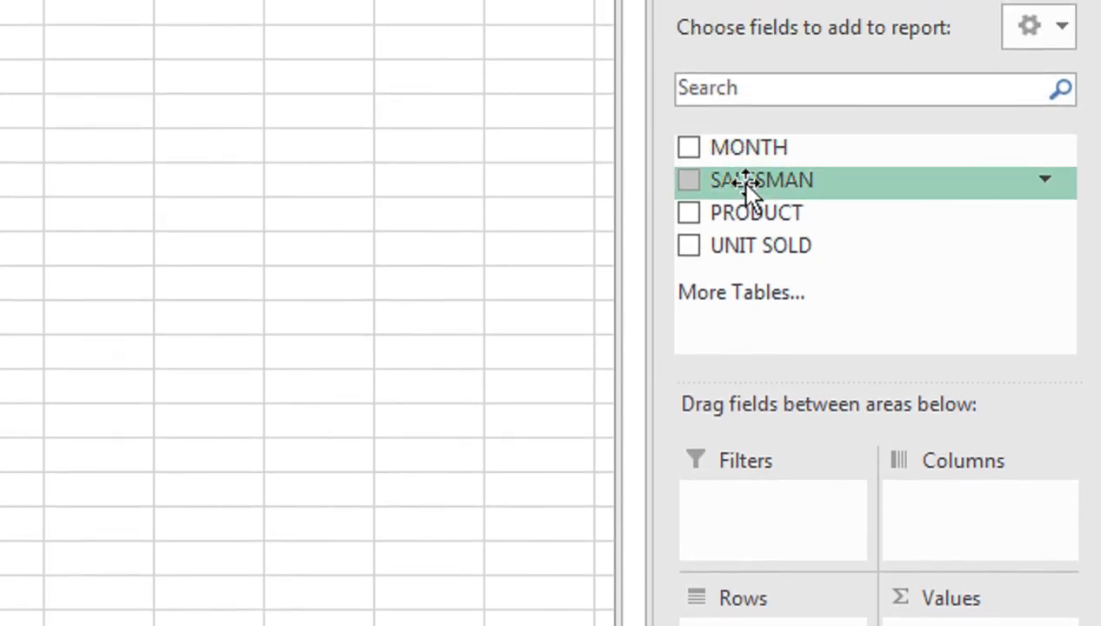
- Add the SALESMAN field to the PivotTable's rows and the PRODUCT field to its columns
left_click_drag(737, 183, 789, 625)
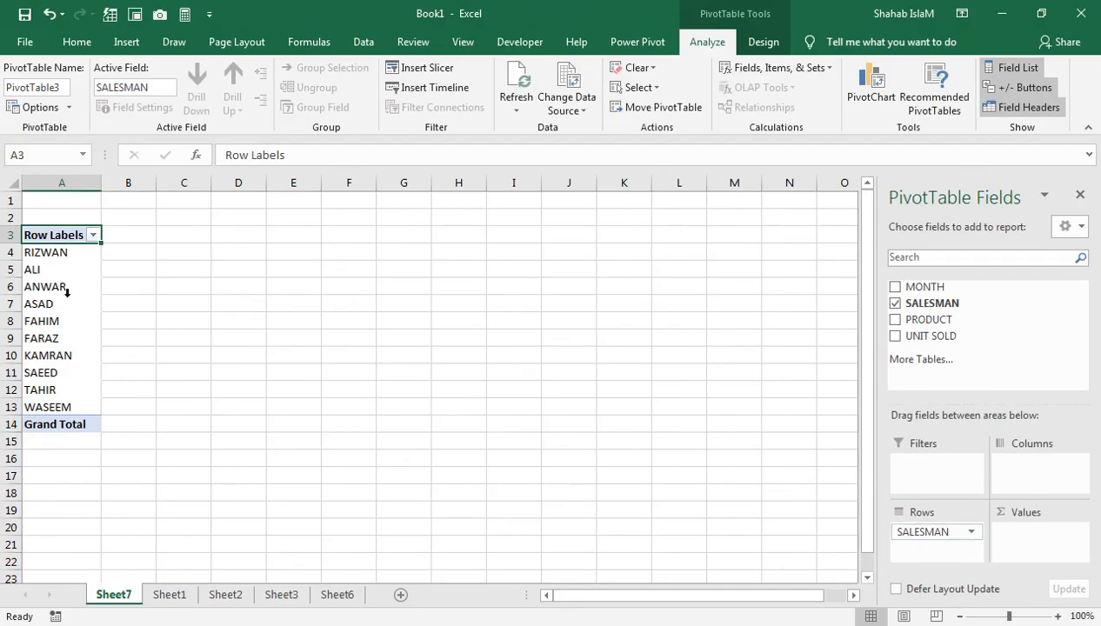
left_click_drag(910, 320, 1034, 487)
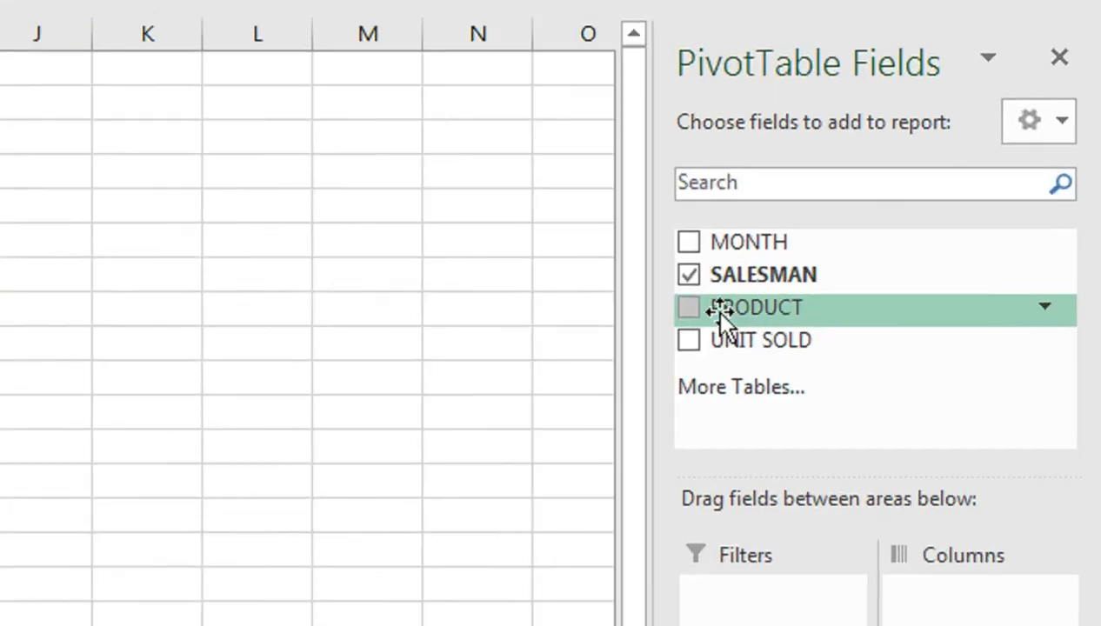
left_click_drag(968, 503, 968, 503)
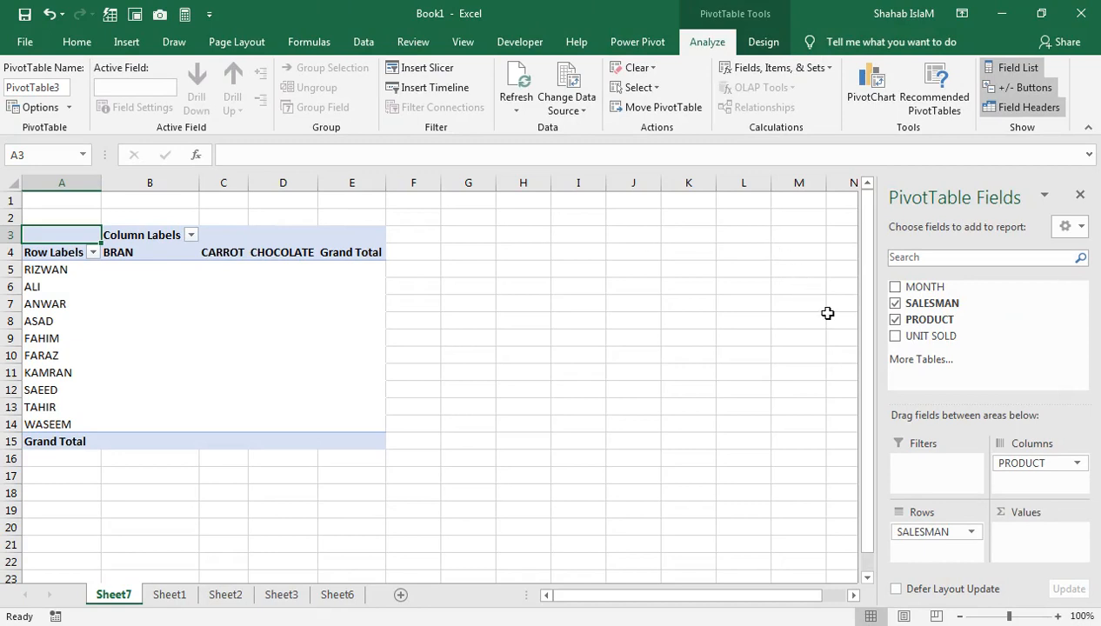
- Sum UNIT SOLD as the PivotTable's values and add MONTH to the columns above PRODUCT
left_click_drag(924, 337, 1025, 553)
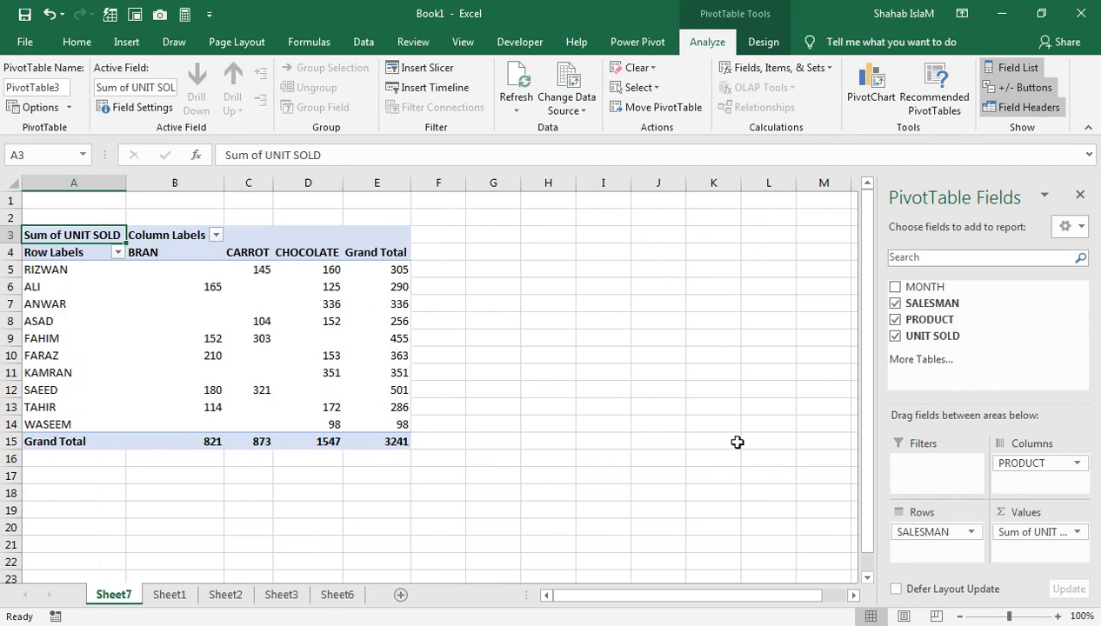
left_click_drag(918, 287, 1020, 445)
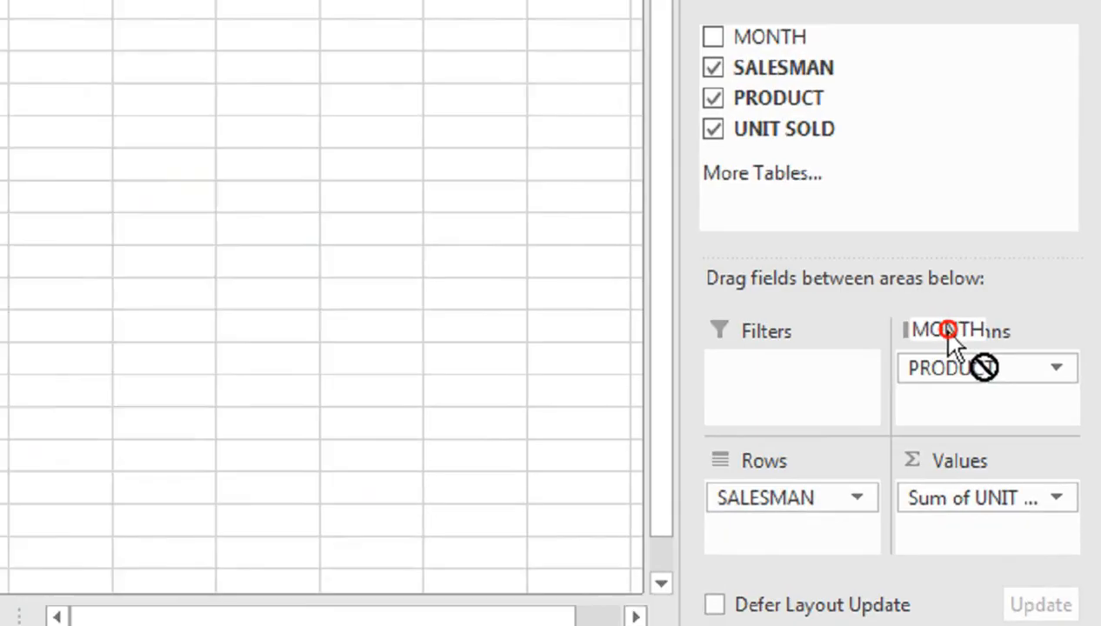
left_click_drag(950, 331, 948, 334)
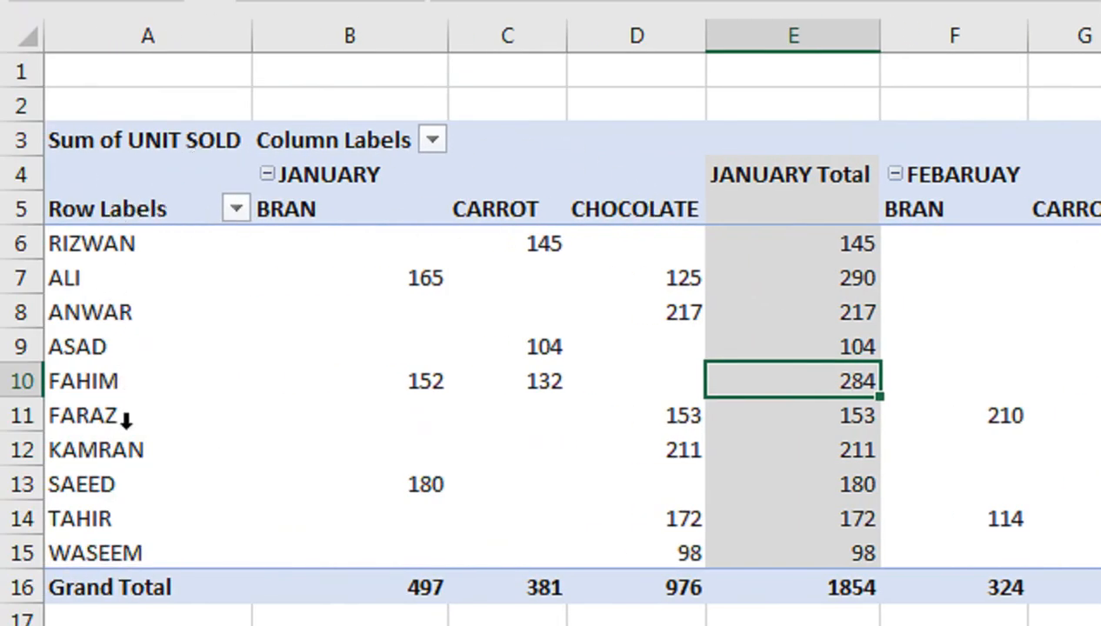
- Review the PivotTable's January and February product columns, the monthly totals and the grand total per salesman
left_click(367, 173)
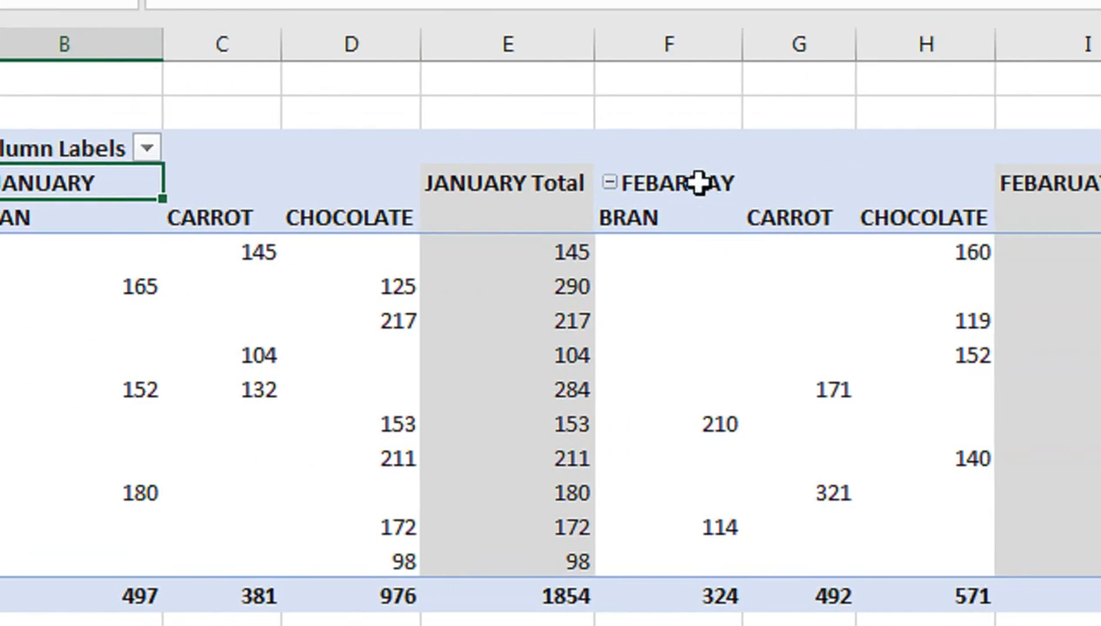
left_click(698, 184)
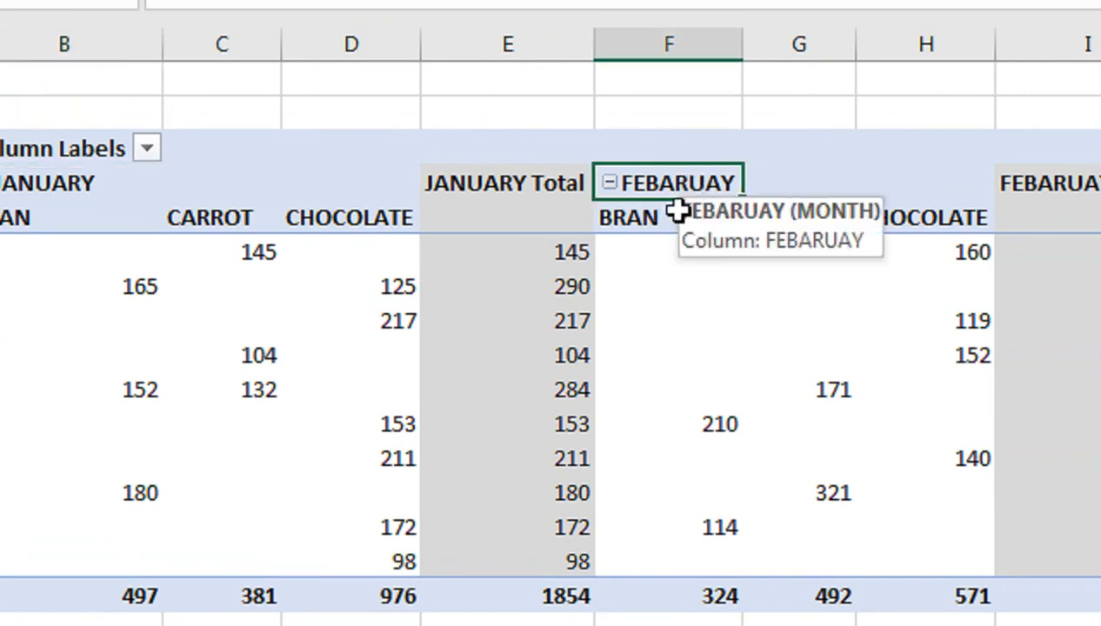
left_click_drag(663, 221, 867, 226)
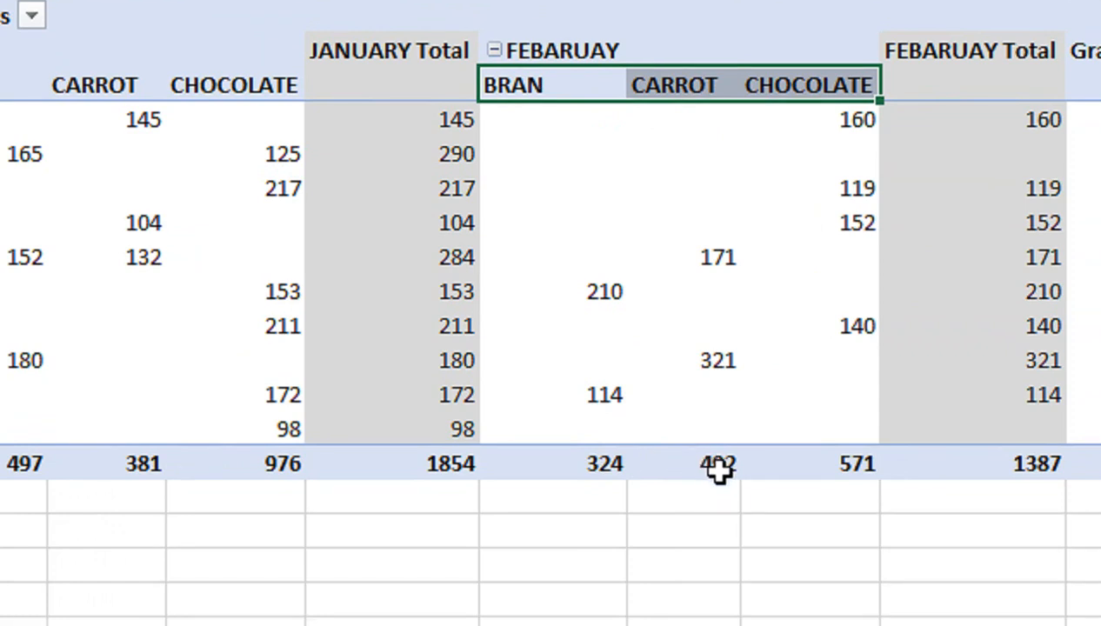
left_click(889, 119)
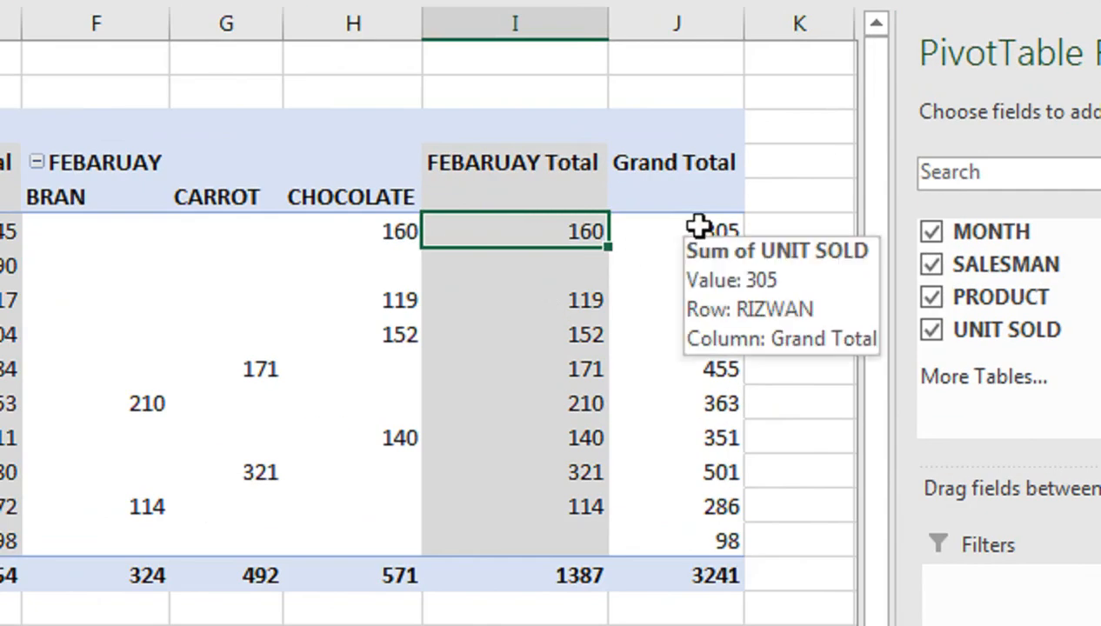
left_click(779, 285)
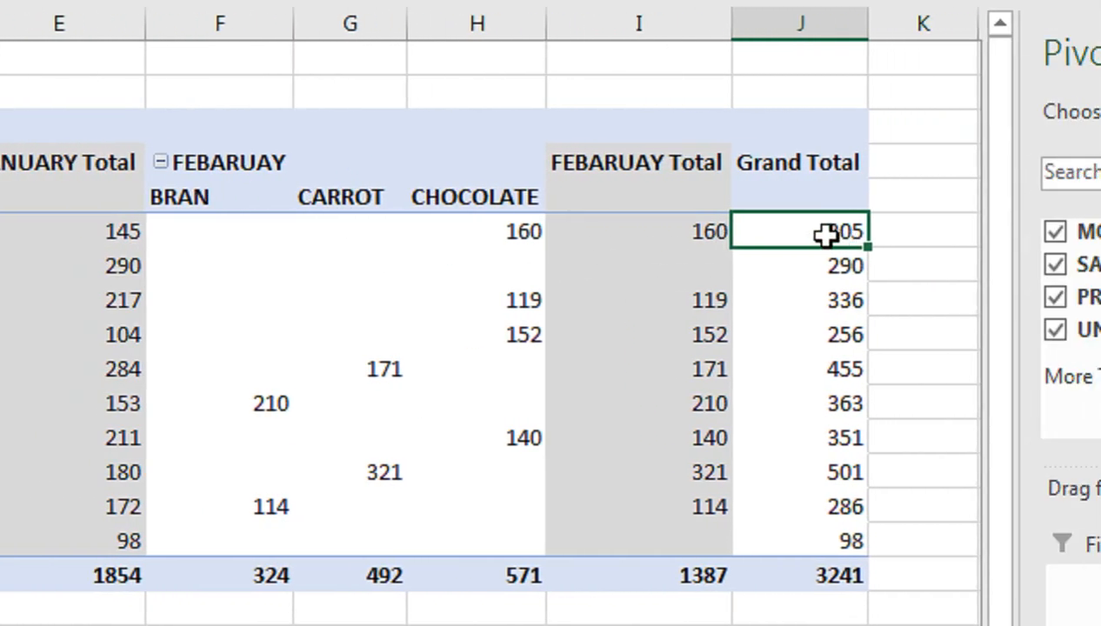
mouse_move(950, 235)
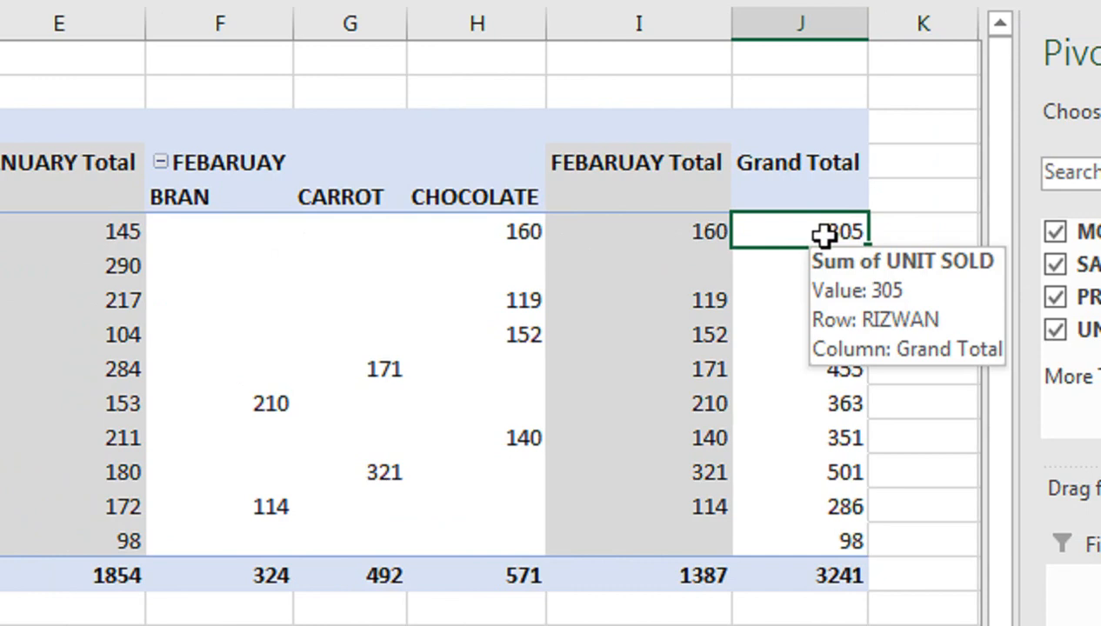
left_click(226, 163)
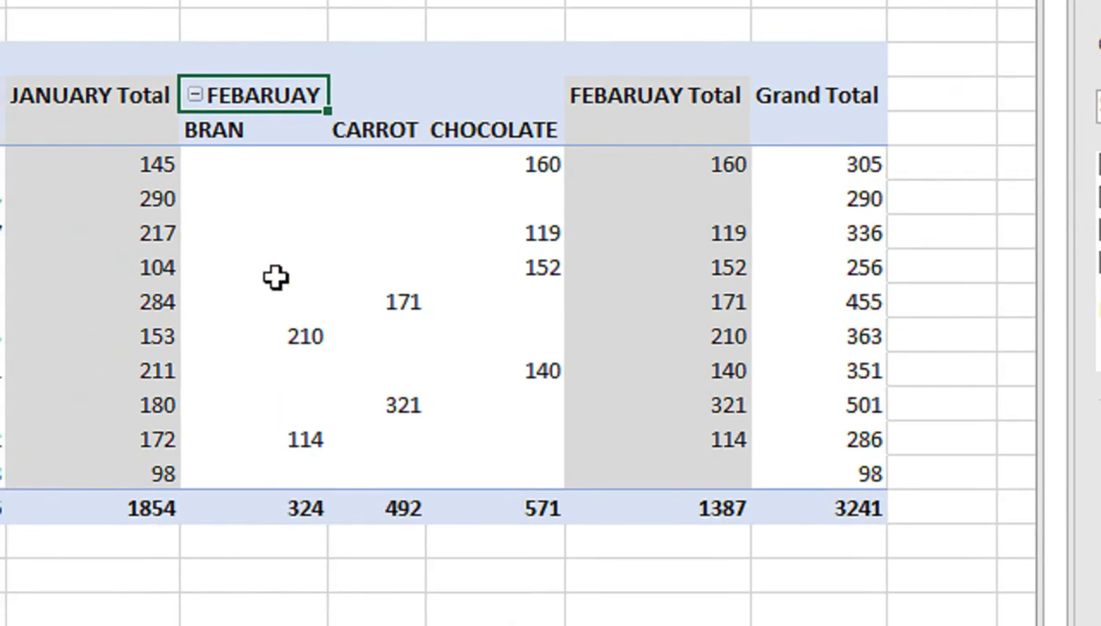
- On Sheet1, enter MARCH in cell A22 below the source data and fill it down through A29
left_click(170, 594)
left_click(117, 385)
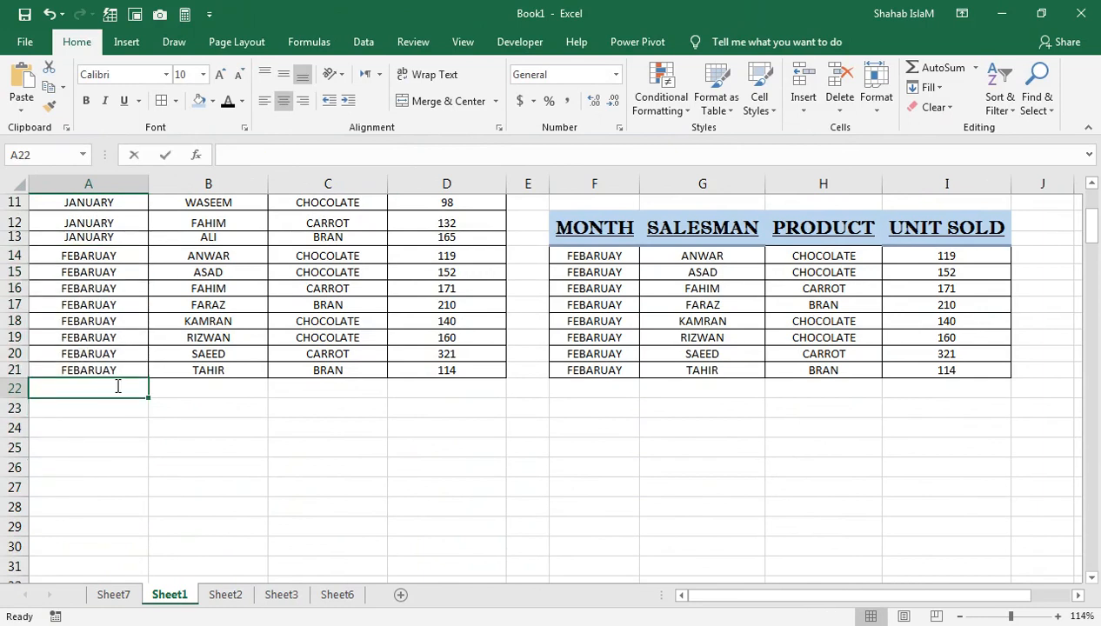
type("mach")
key("Return")
left_click(117, 385)
type("MARCH")
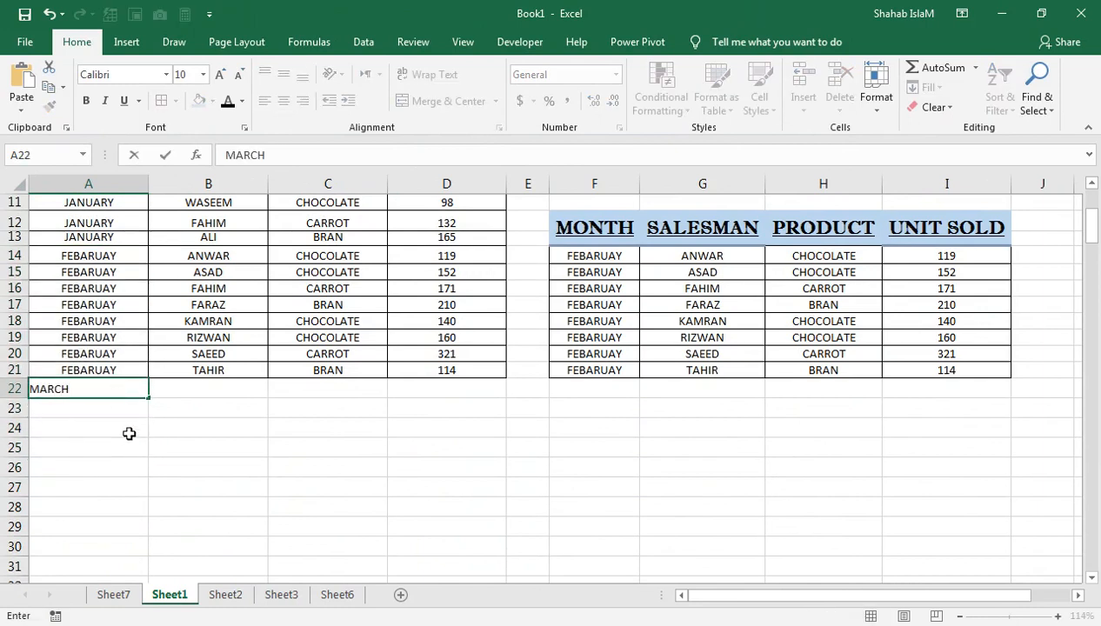
key("Return")
left_click_drag(108, 389, 118, 521)
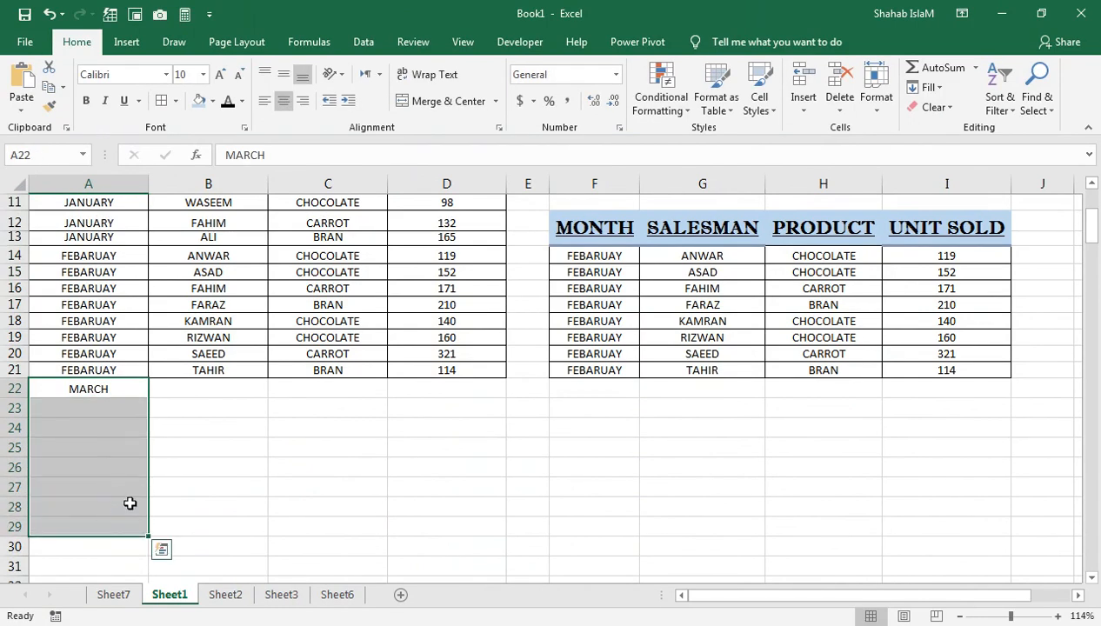
key("ctrl+d")
left_click(208, 385)
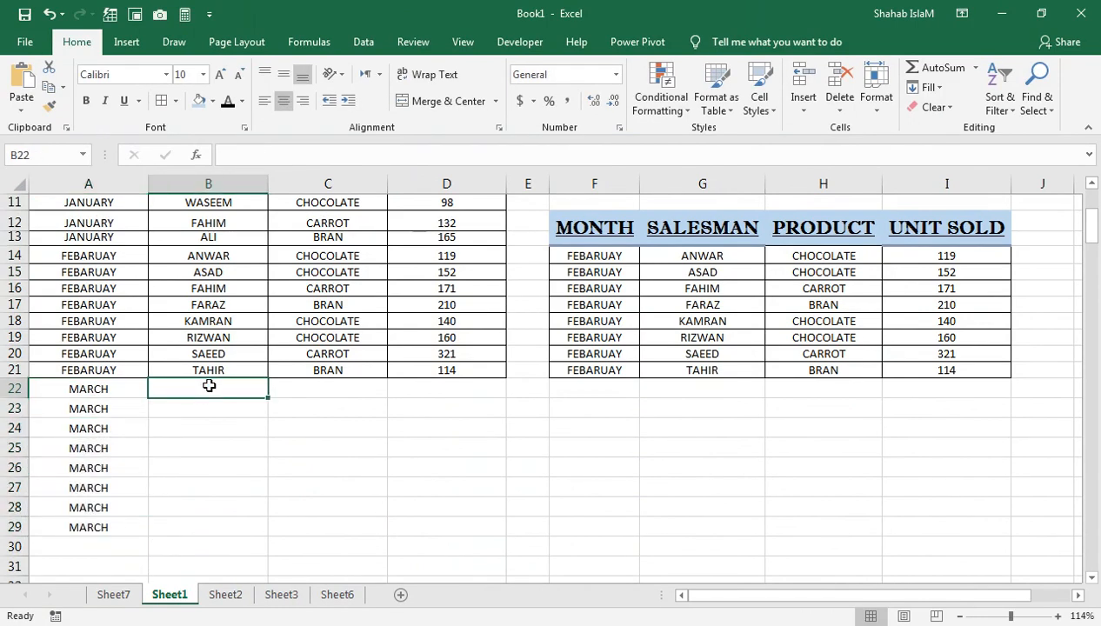
- Change the data source of the PivotTable on Sheet7 to cover Sheet1's columns A to D including the MARCH rows
left_click(113, 594)
left_click(571, 70)
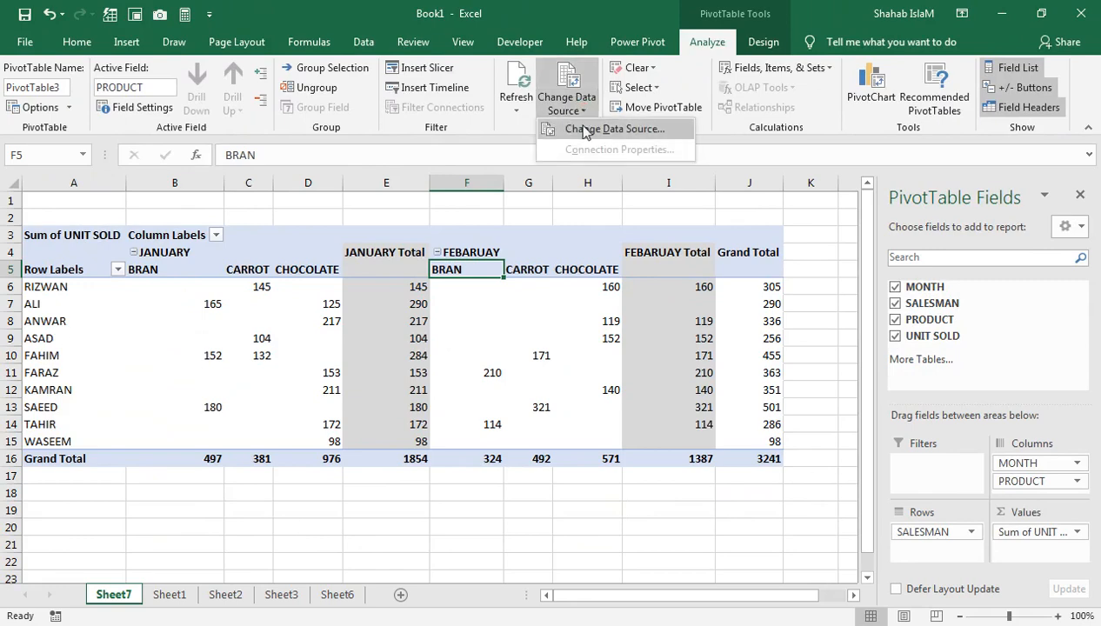
left_click(577, 120)
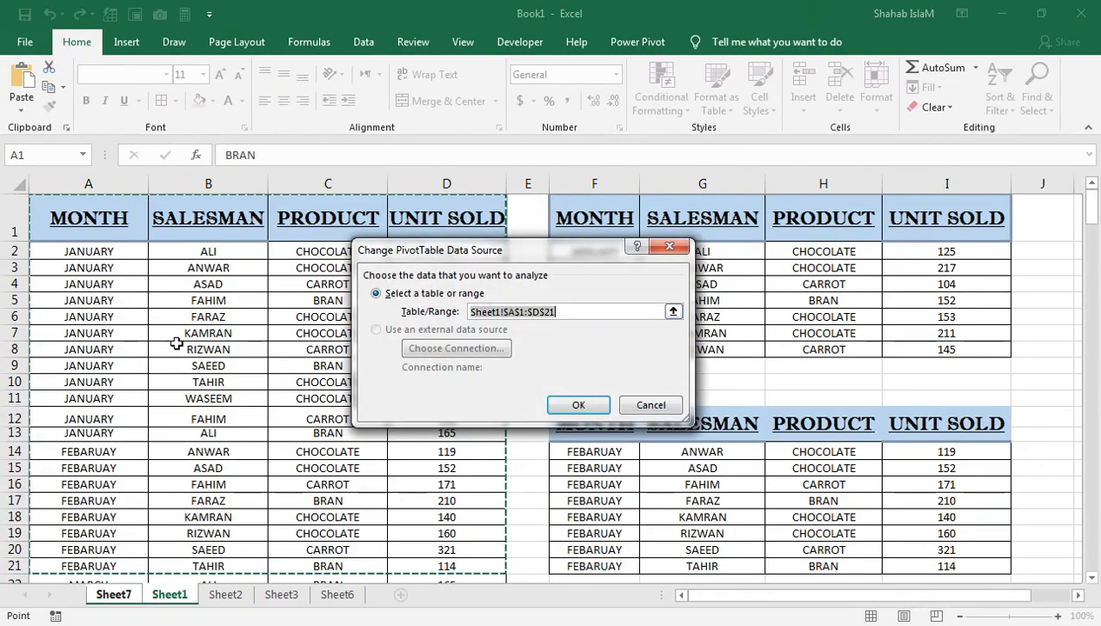
left_click_drag(1092, 218, 1093, 252)
left_click_drag(446, 479, 47, 214)
left_click(576, 406)
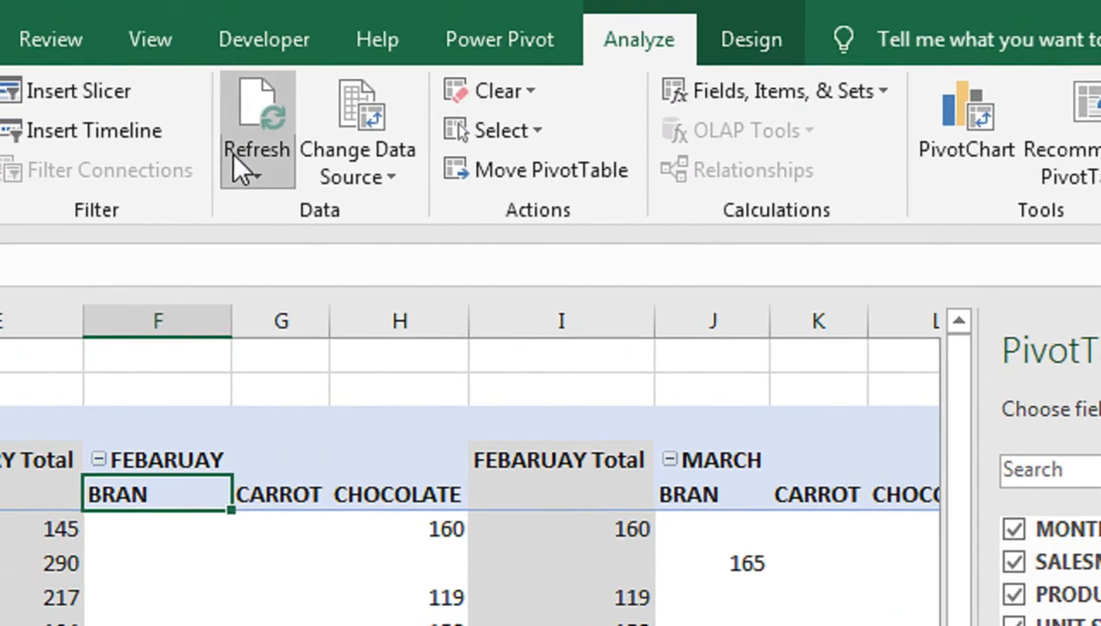
left_click(66, 17)
left_click(387, 501)
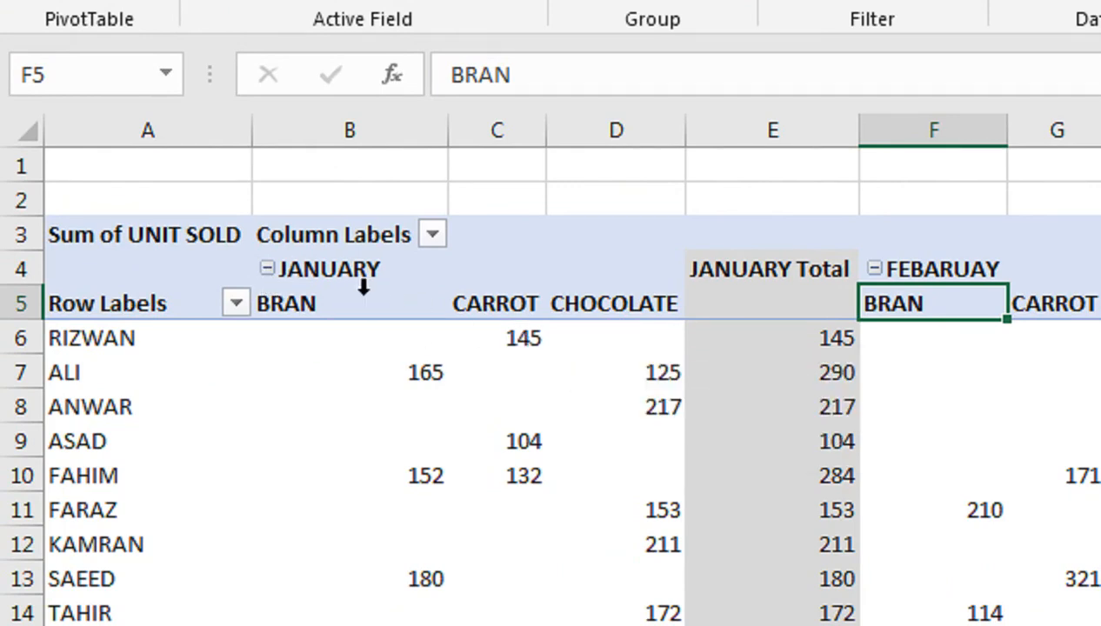
- Collapse the JANUARY, FEBARUAY and MARCH column groups of the PivotTable and expand all three again
left_click(268, 271)
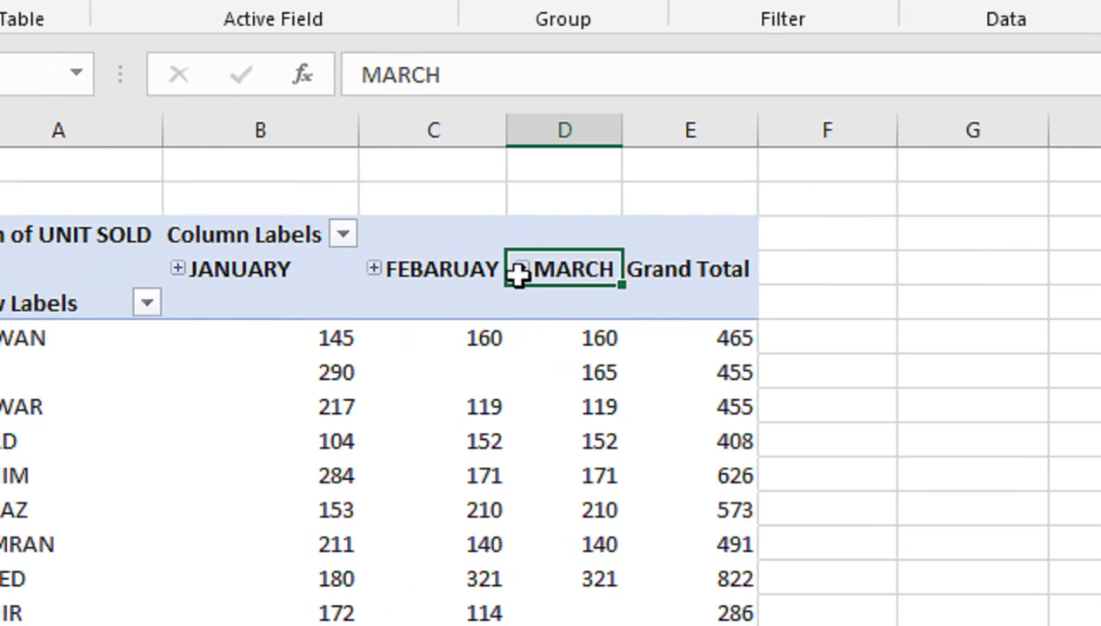
left_click(520, 269)
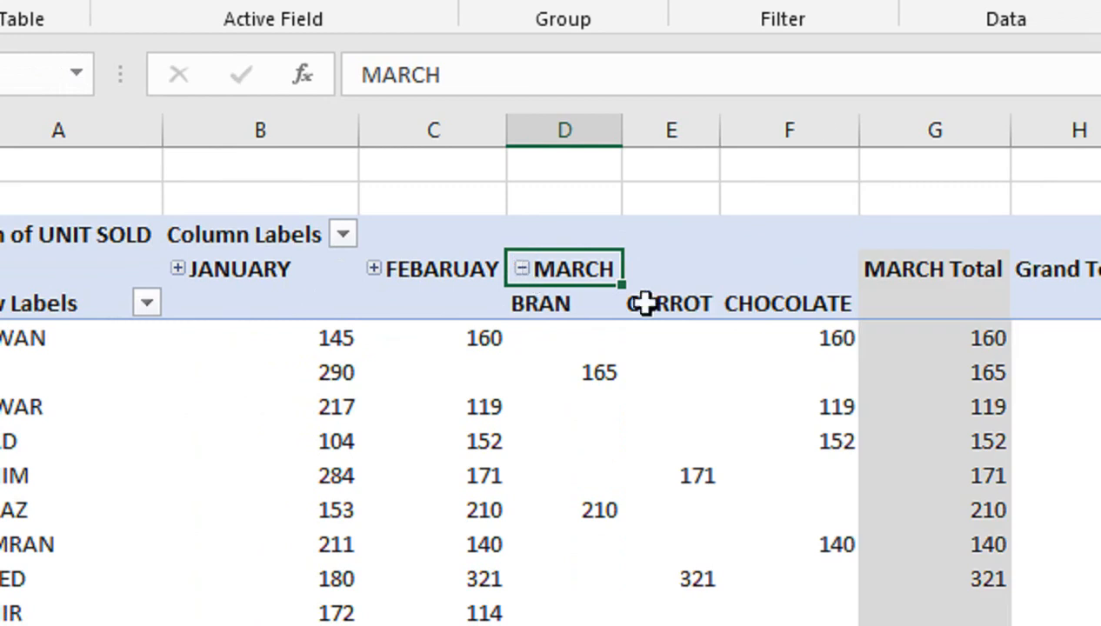
left_click(374, 269)
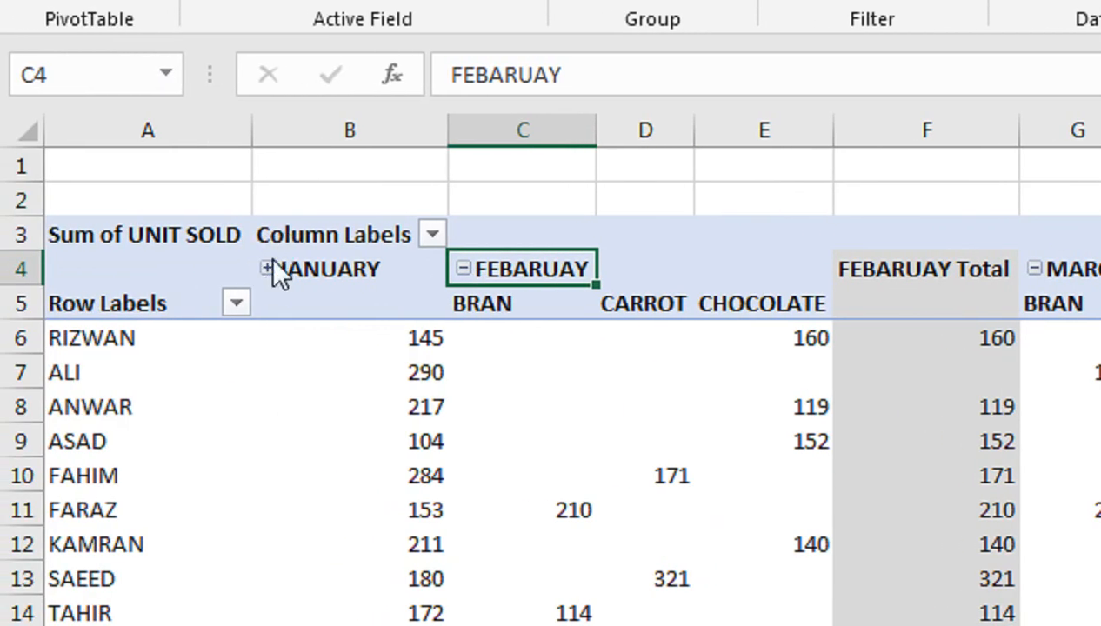
left_click(267, 269)
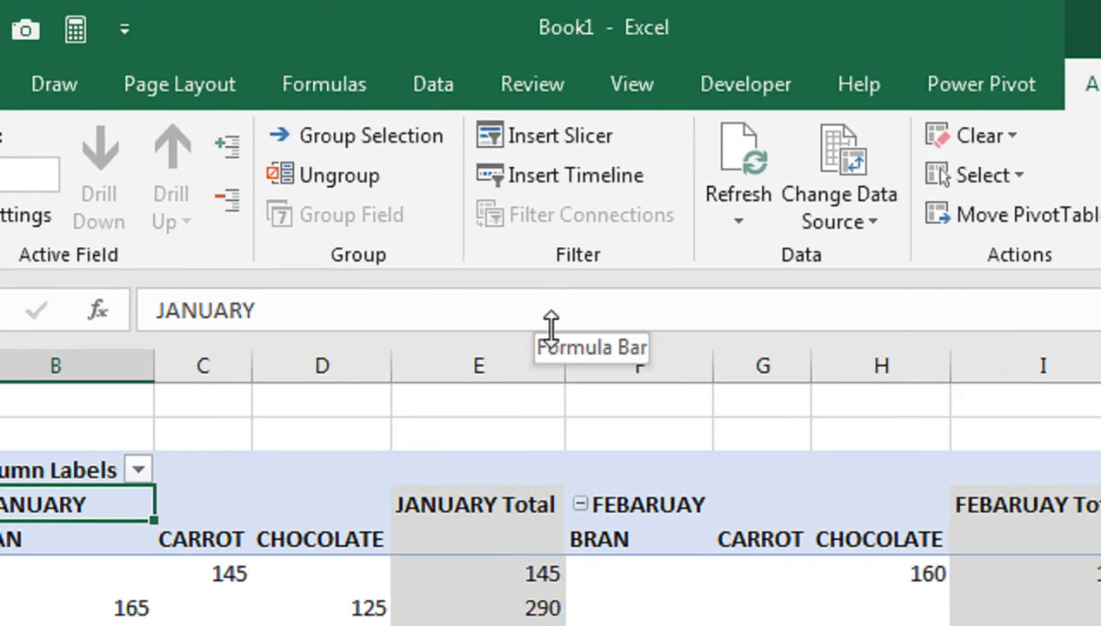
- Insert slicers for MONTH, SALESMAN, PRODUCT and UNIT SOLD into the PivotTable
left_click(426, 574)
left_click(619, 522)
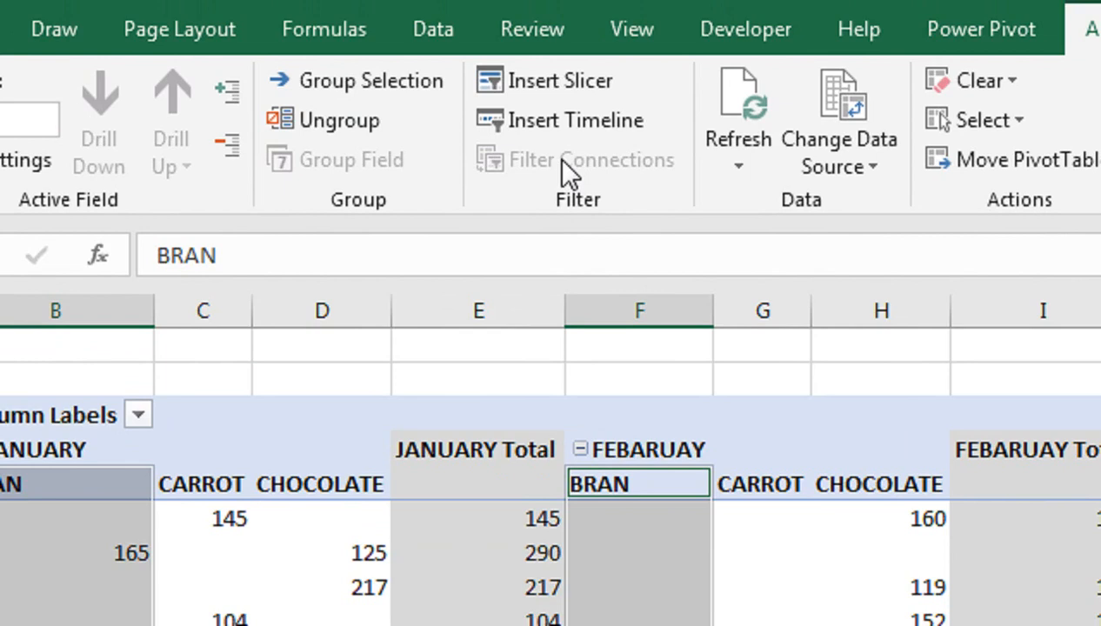
left_click(787, 481)
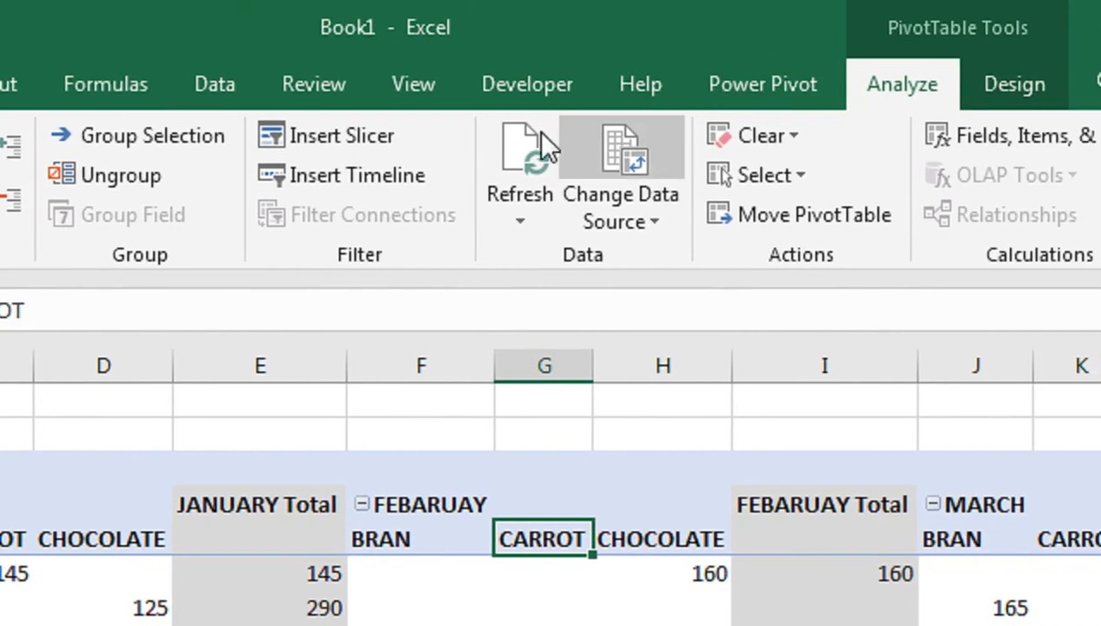
left_click(341, 139)
left_click(374, 432)
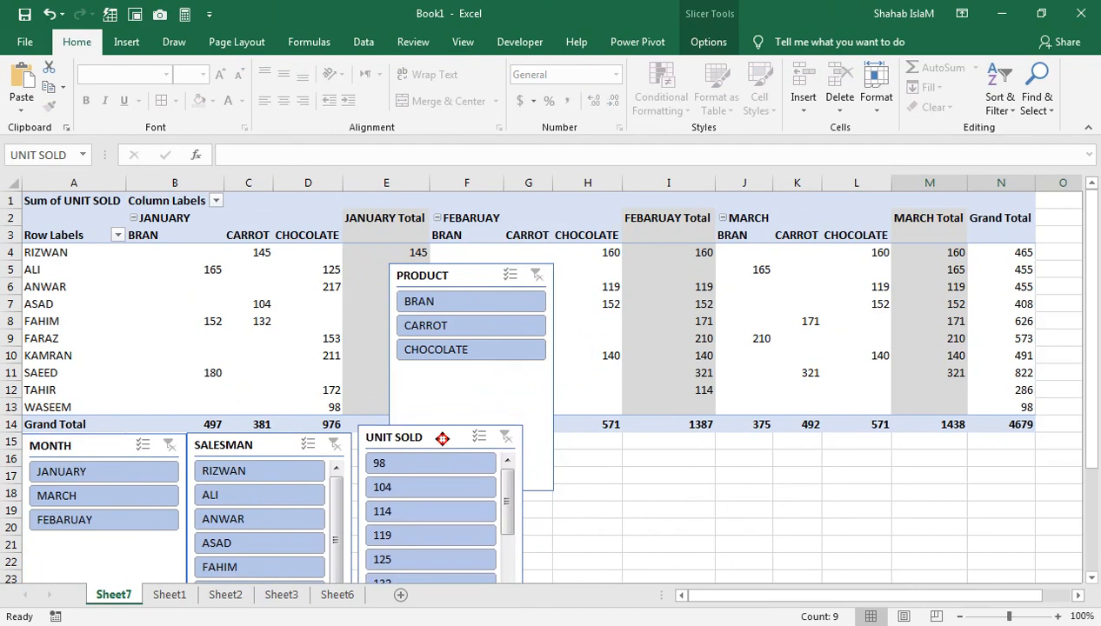
- Arrange the slicers in one row below the PivotTable in the order MONTH, PRODUCT, SALESMAN, UNIT SOLD
mouse_move(438, 431)
left_mouse_down()
mouse_move(437, 458)
mouse_move(440, 445)
left_mouse_up()
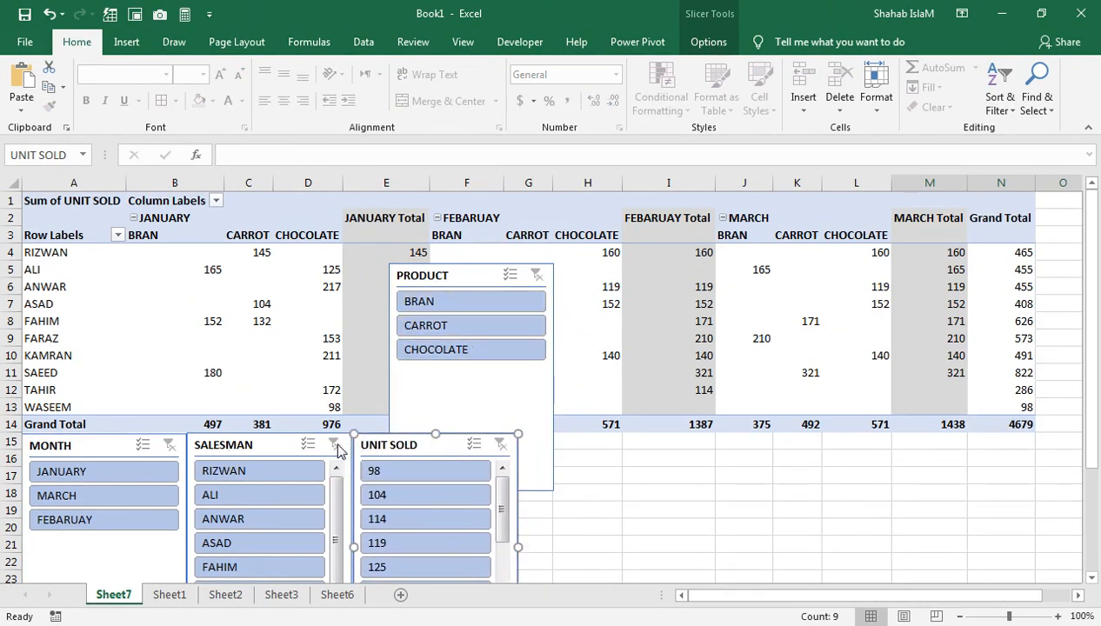
left_click_drag(260, 449, 428, 447)
left_click_drag(441, 276, 245, 445)
left_click_drag(417, 453, 417, 454)
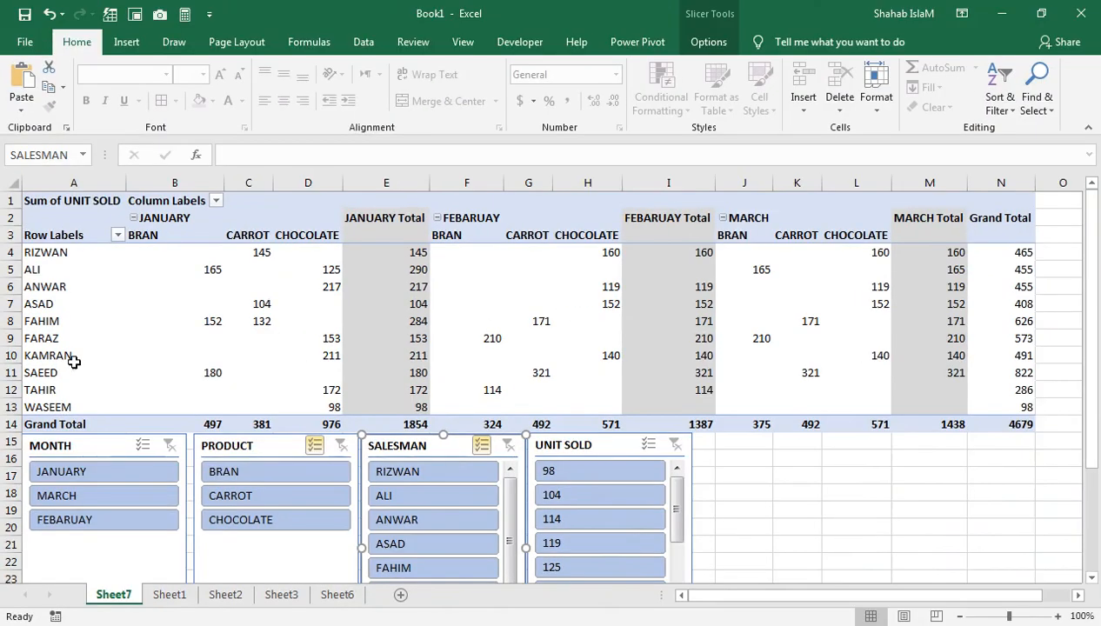
- Filter the PivotTable with the MONTH slicer to JANUARY and to MARCH, and clear the month filter
left_click(79, 478)
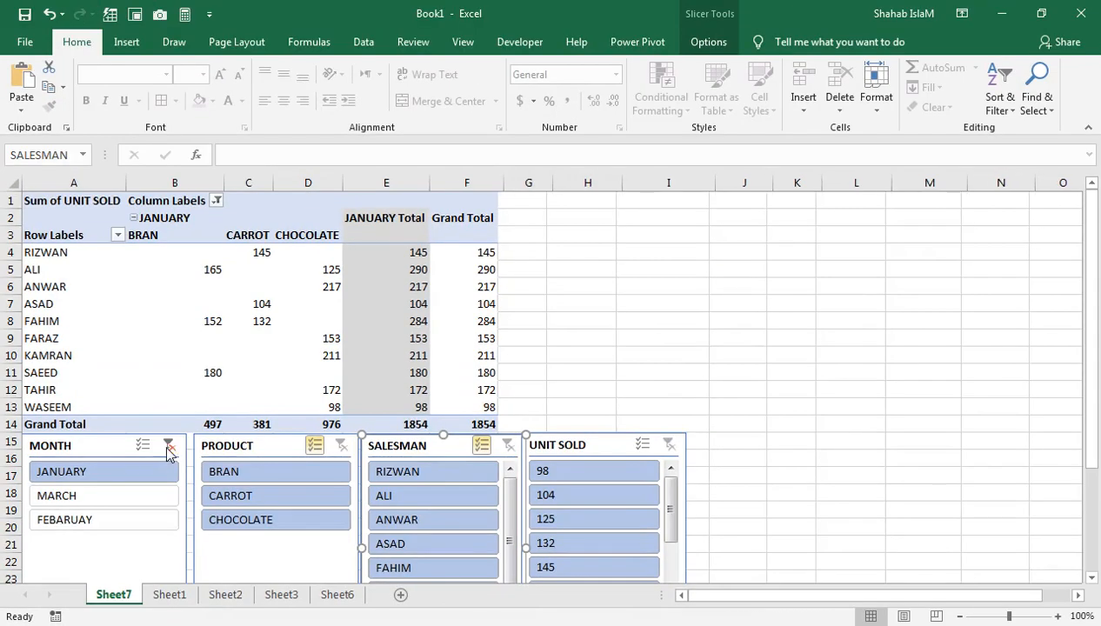
left_click(337, 294)
left_click(114, 494)
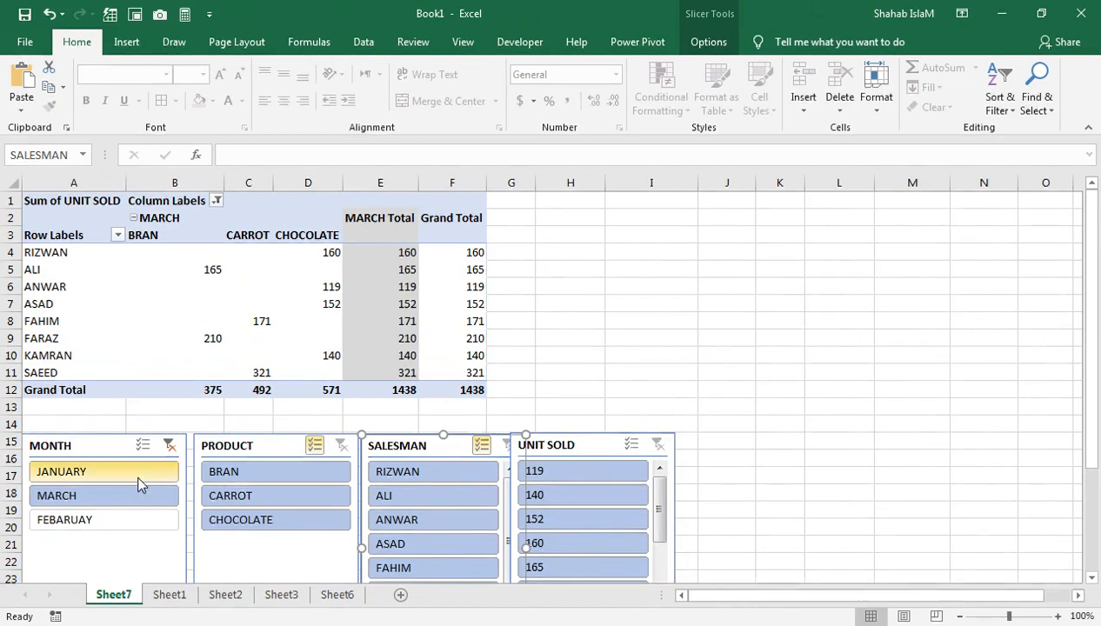
left_click(169, 446)
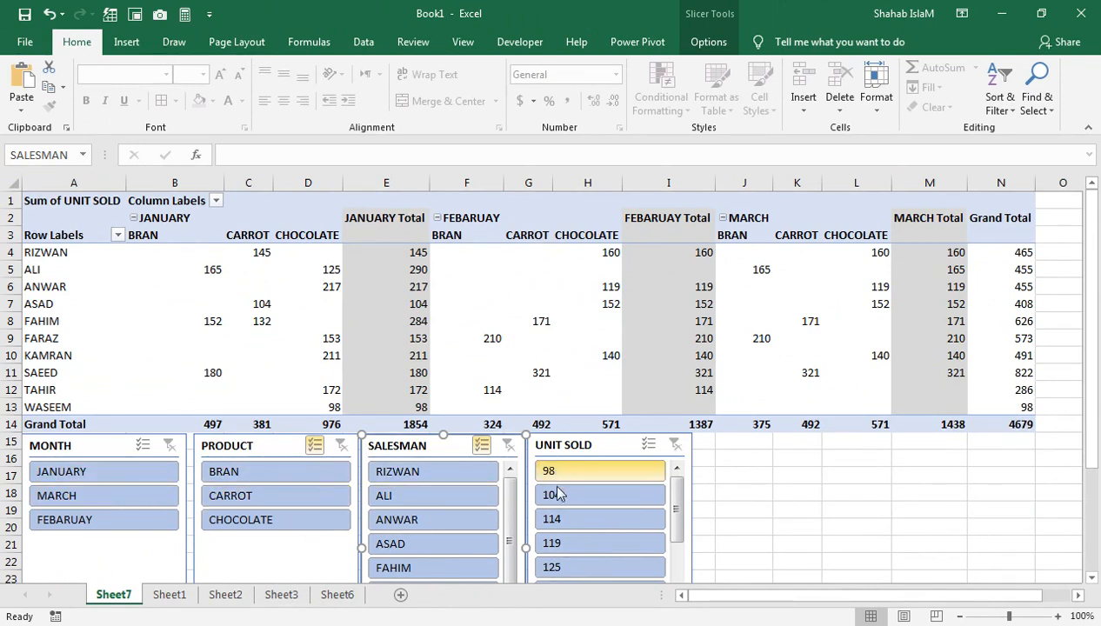
- Switch off multi-select in the SALESMAN slicer, filter to only the first salesman, and clear the filter
left_click(445, 472)
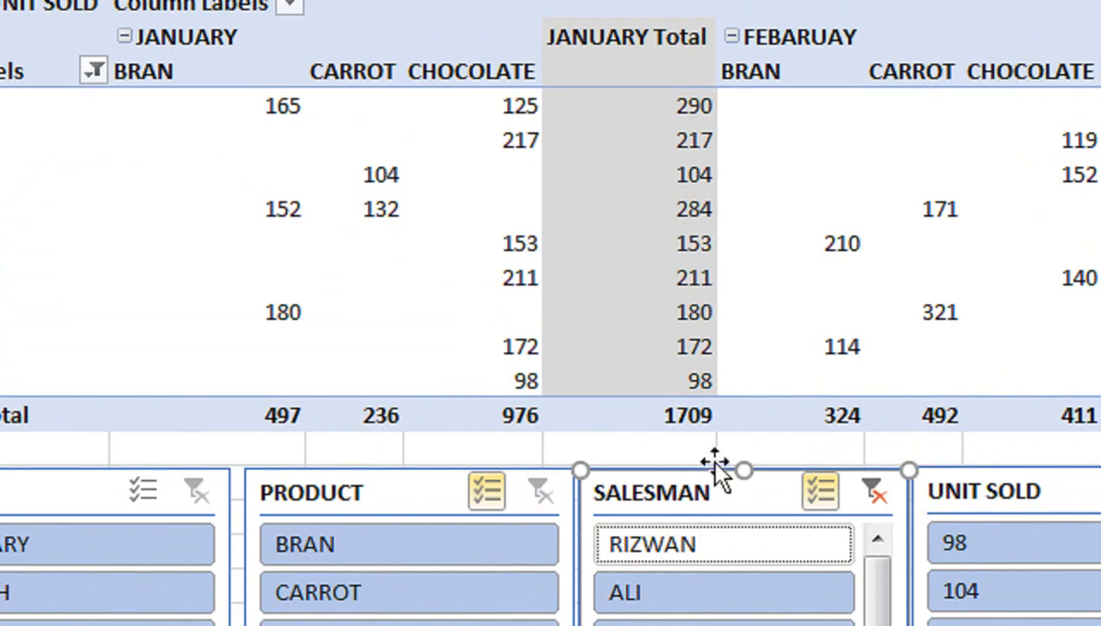
left_click(826, 280)
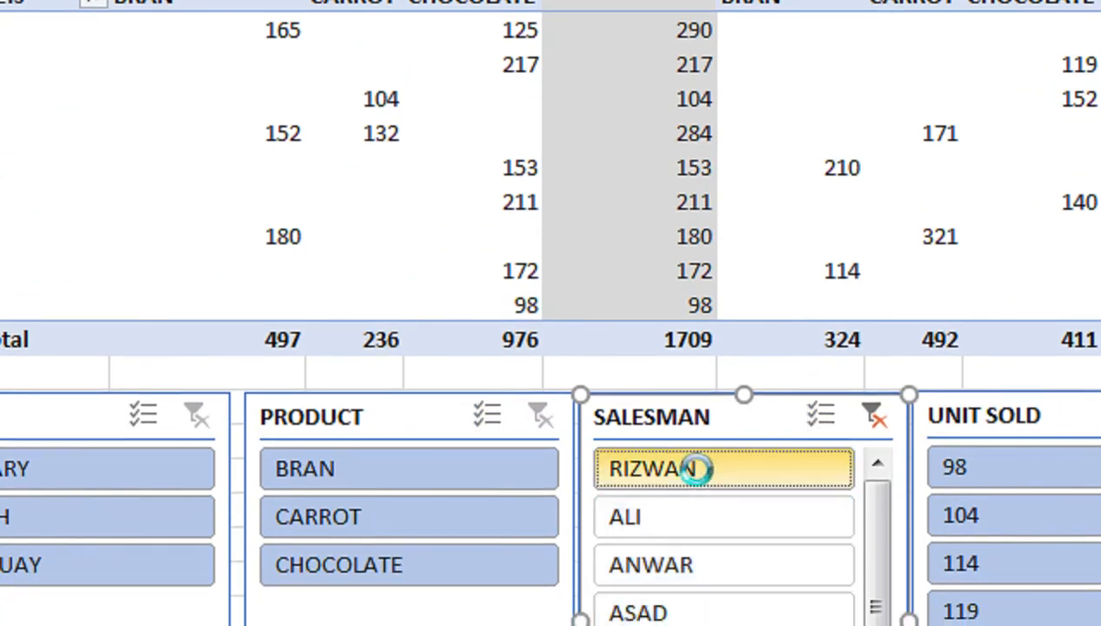
left_click(700, 513)
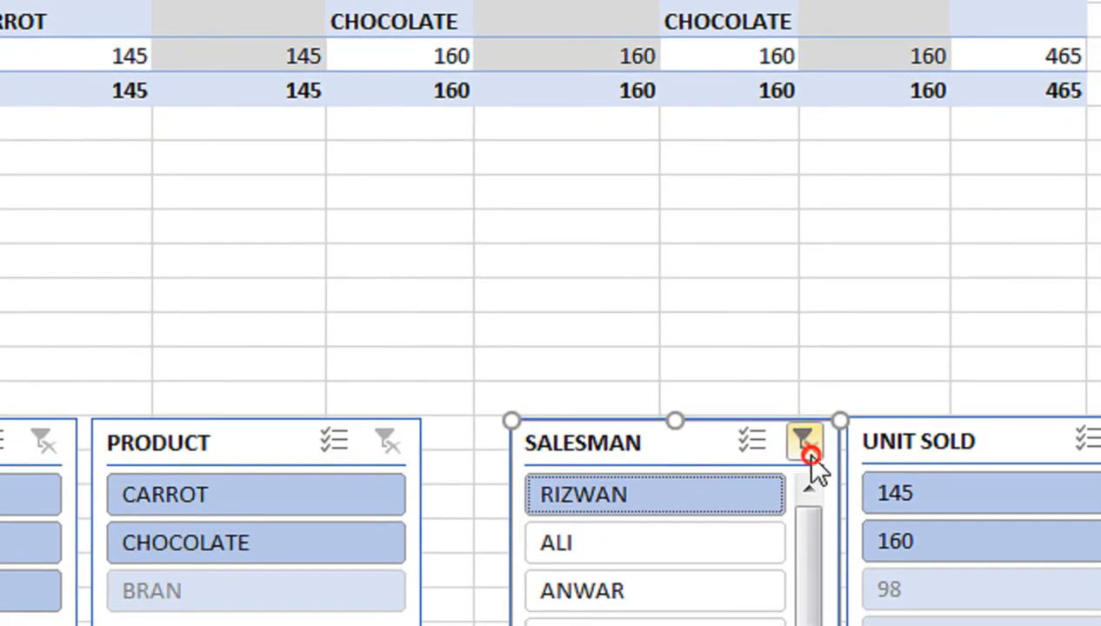
left_click(827, 454)
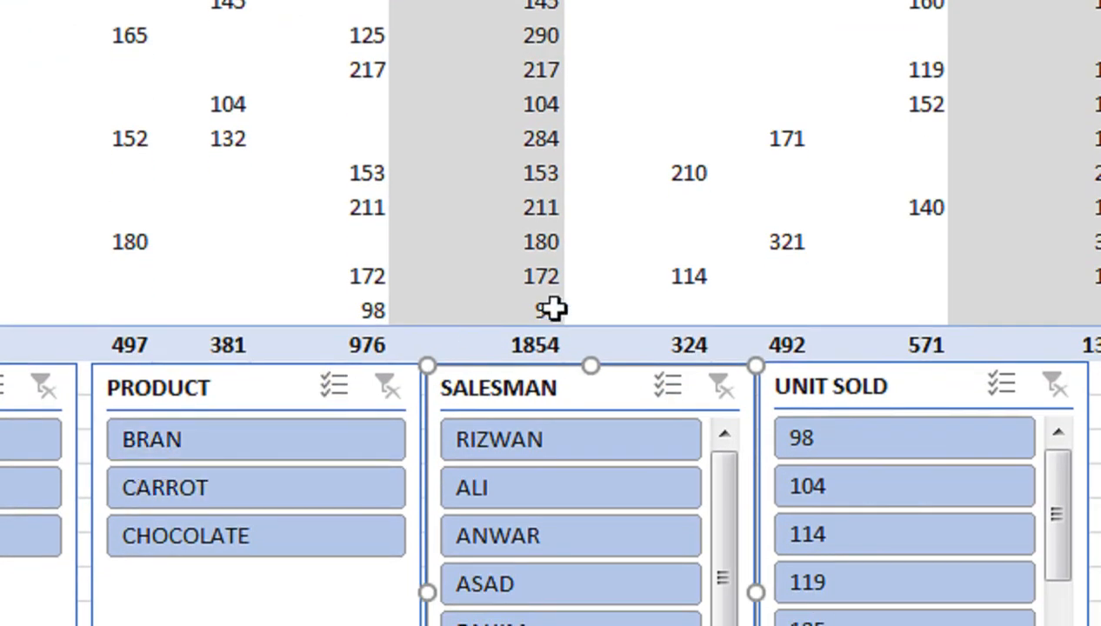
- Disconnect the MONTH, PRODUCT, SALESMAN and UNIT SOLD slicers from the PivotTable and test the SALESMAN slicer with its first item, clearing it again
left_click(877, 35)
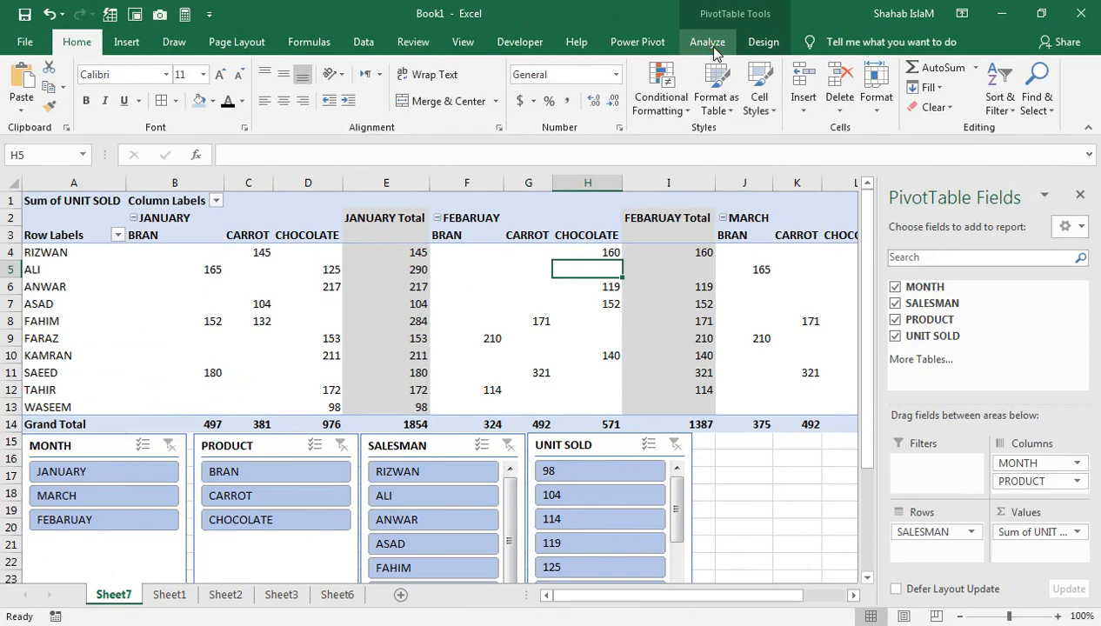
left_click(708, 48)
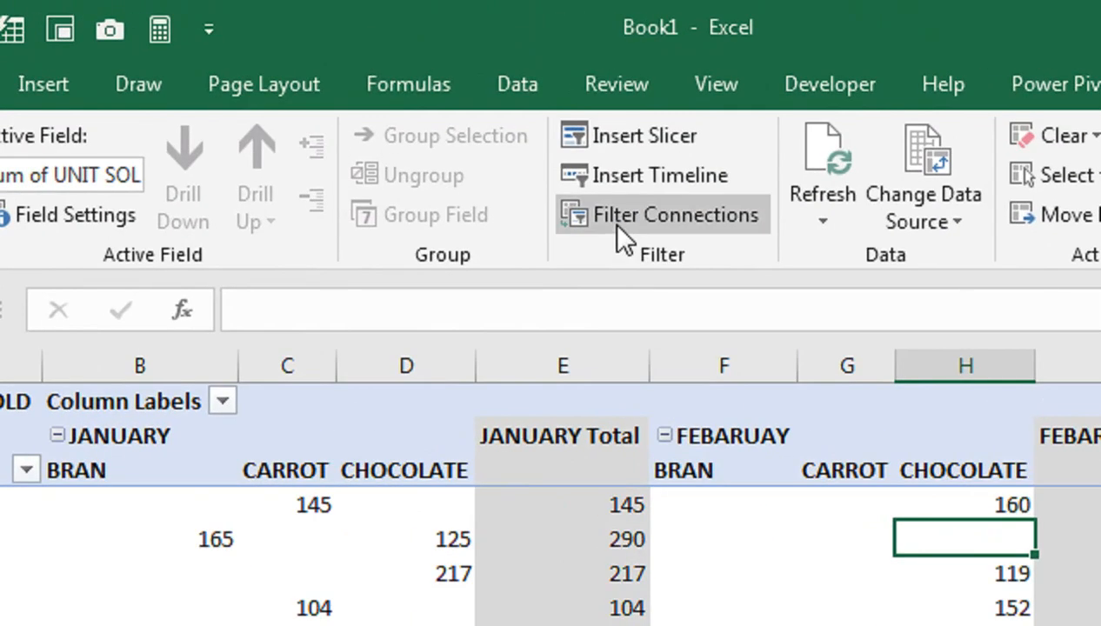
left_click(635, 224)
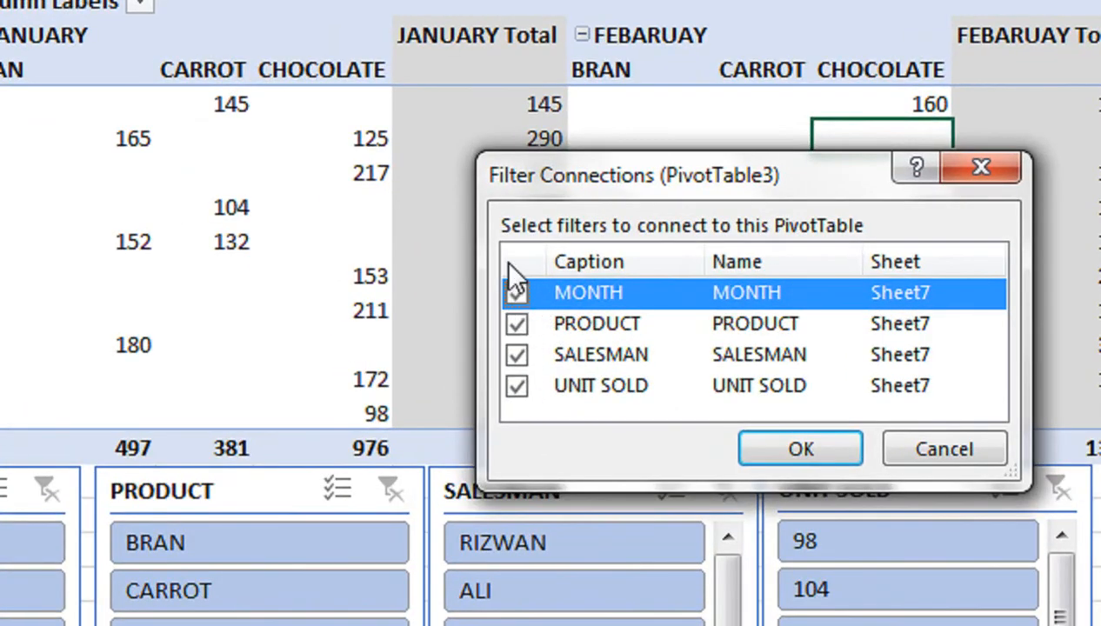
left_click(517, 323)
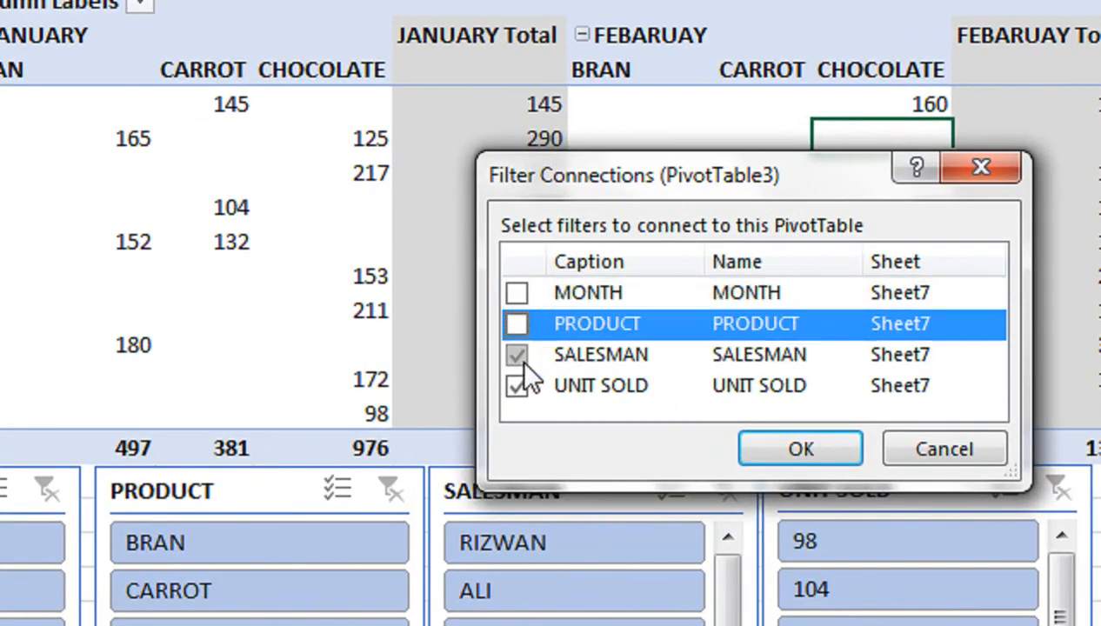
left_click(518, 355)
left_click(517, 385)
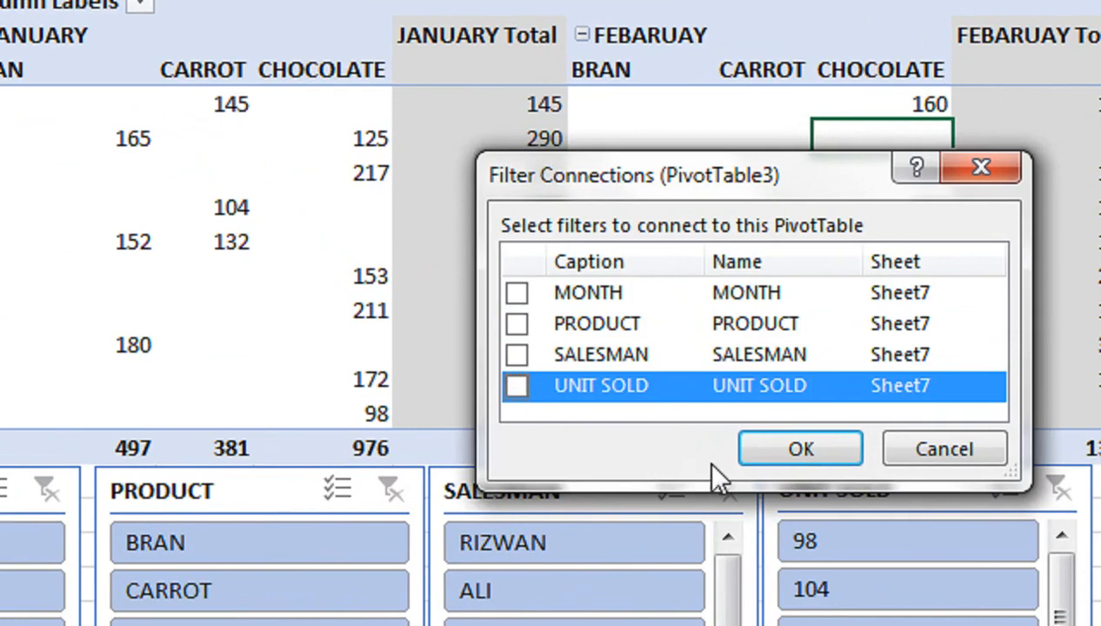
left_click(772, 448)
left_click(646, 543)
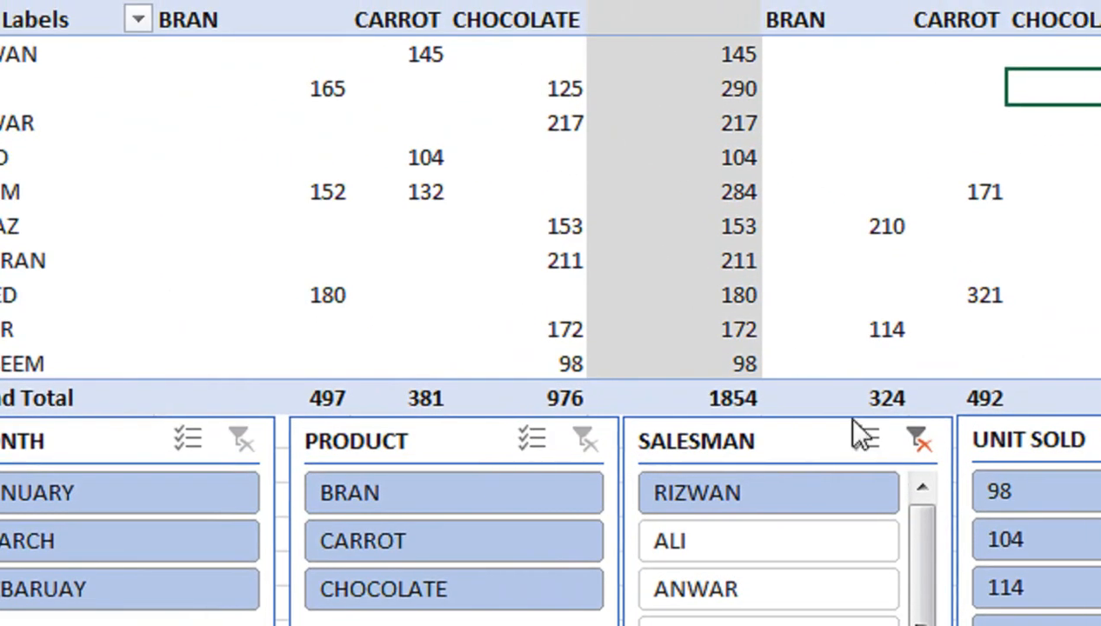
left_click(917, 439)
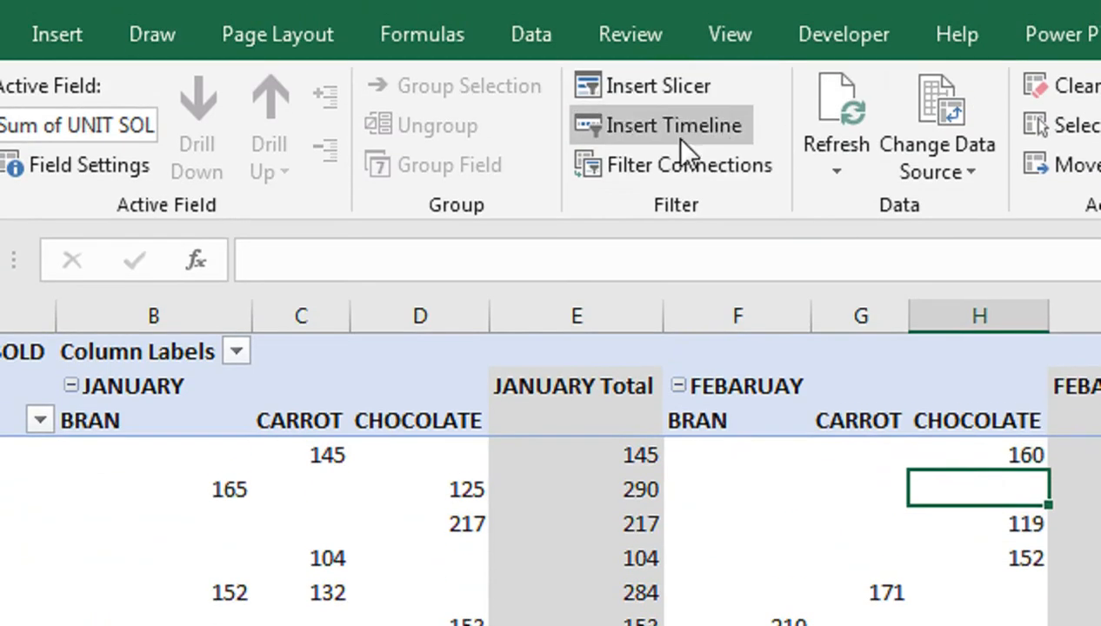
- Reconnect the MONTH, PRODUCT, SALESMAN and UNIT SOLD slicers to the PivotTable through its filter connections
left_click(675, 164)
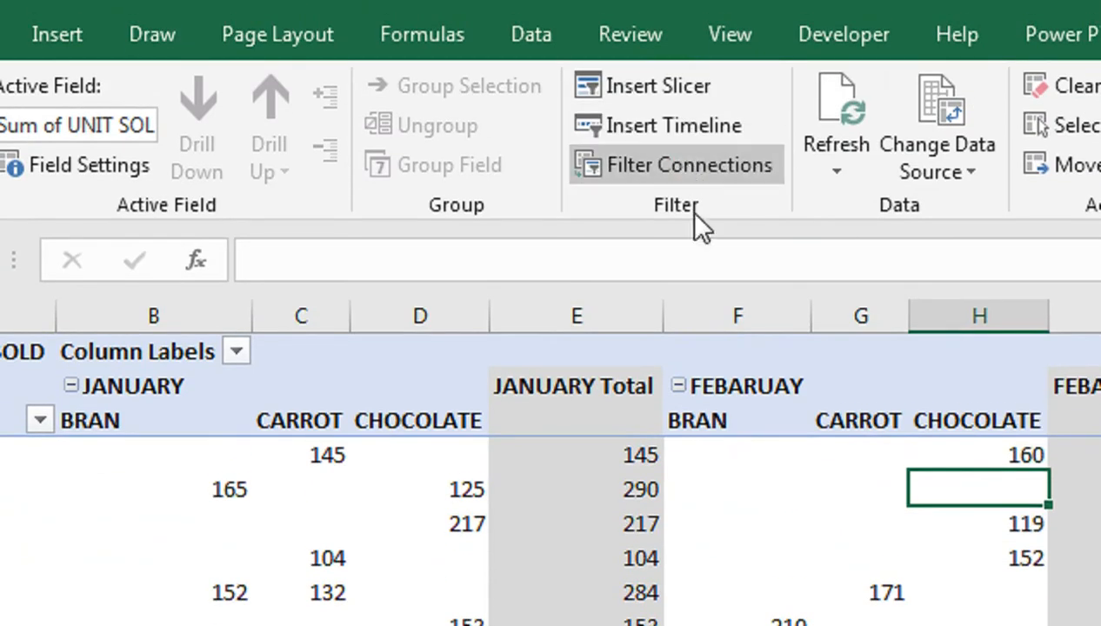
left_click(613, 514)
left_click(612, 546)
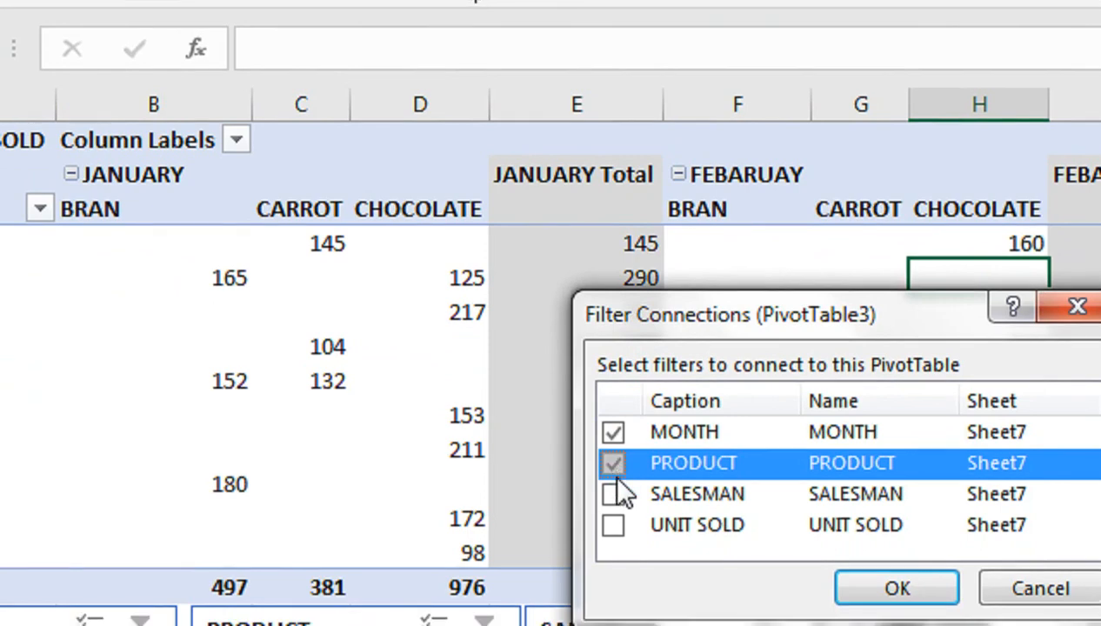
left_click(612, 576)
left_click(612, 493)
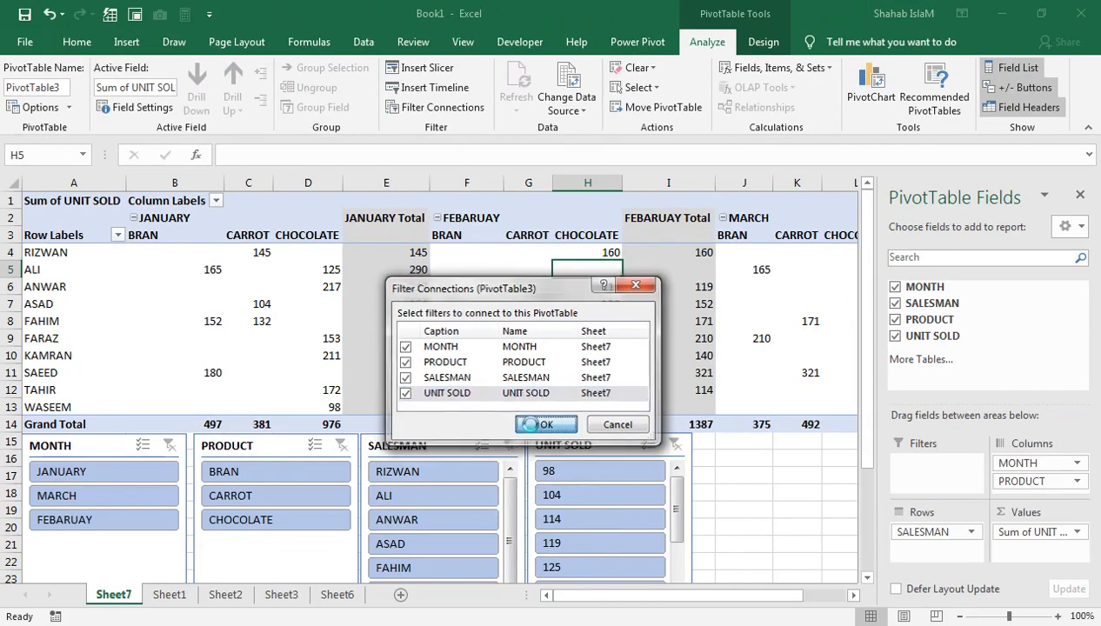
left_click(897, 538)
- Filter the PivotTable to BRAN with the PRODUCT slicer, clear that filter, and close the PivotTable field list
left_click(388, 622)
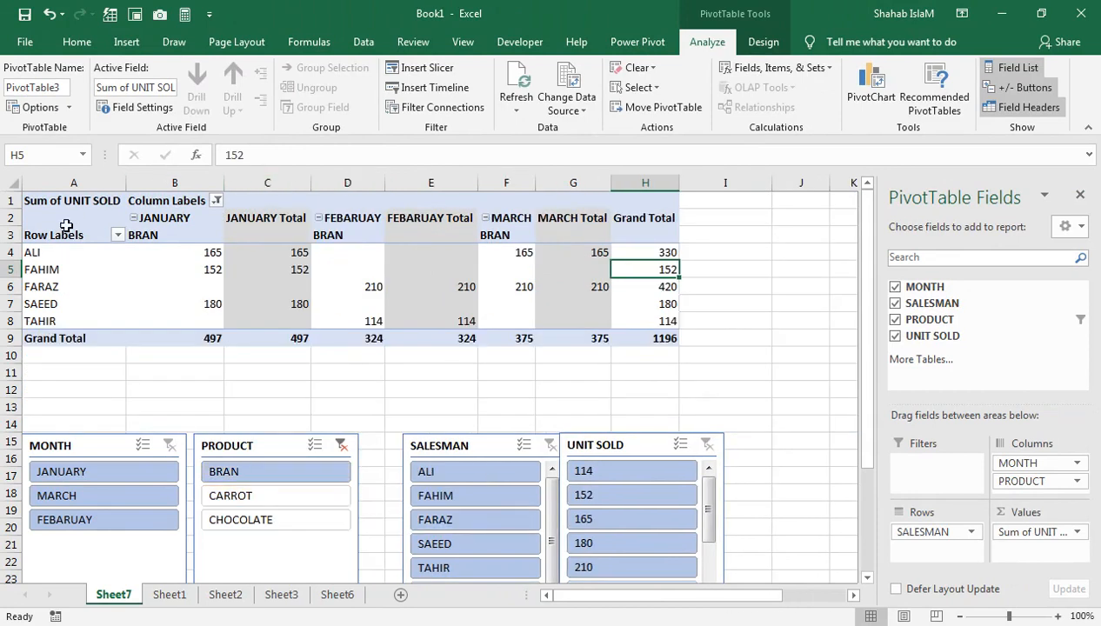
left_click(342, 445)
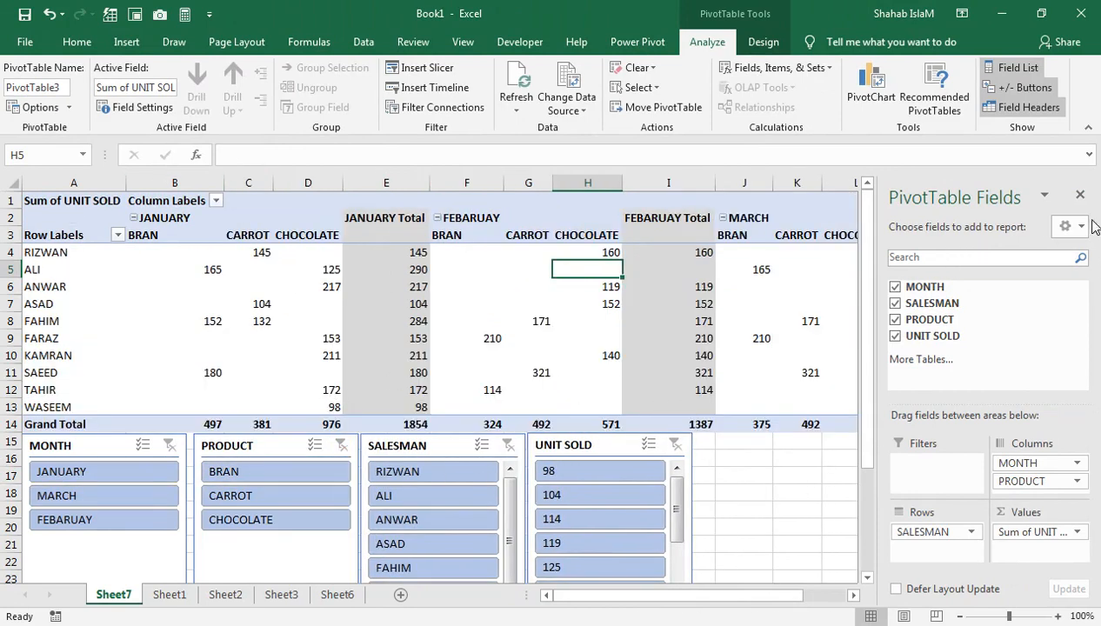
left_click(1080, 195)
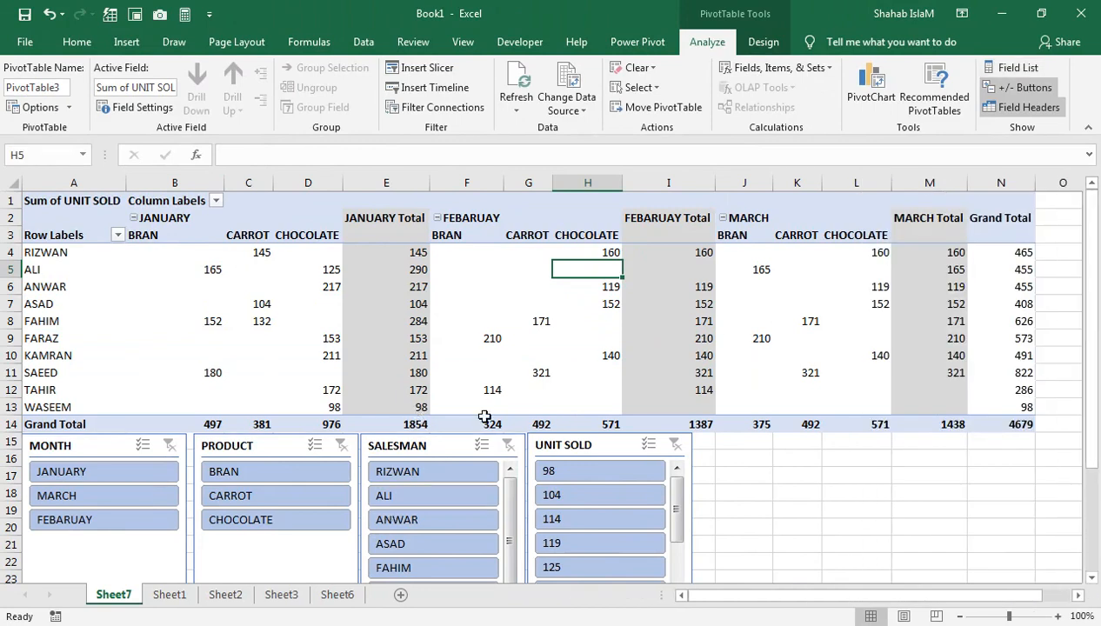
- Set the SALESMAN and UNIT SOLD slicers together to show their buttons in 3 columns
left_click(450, 446)
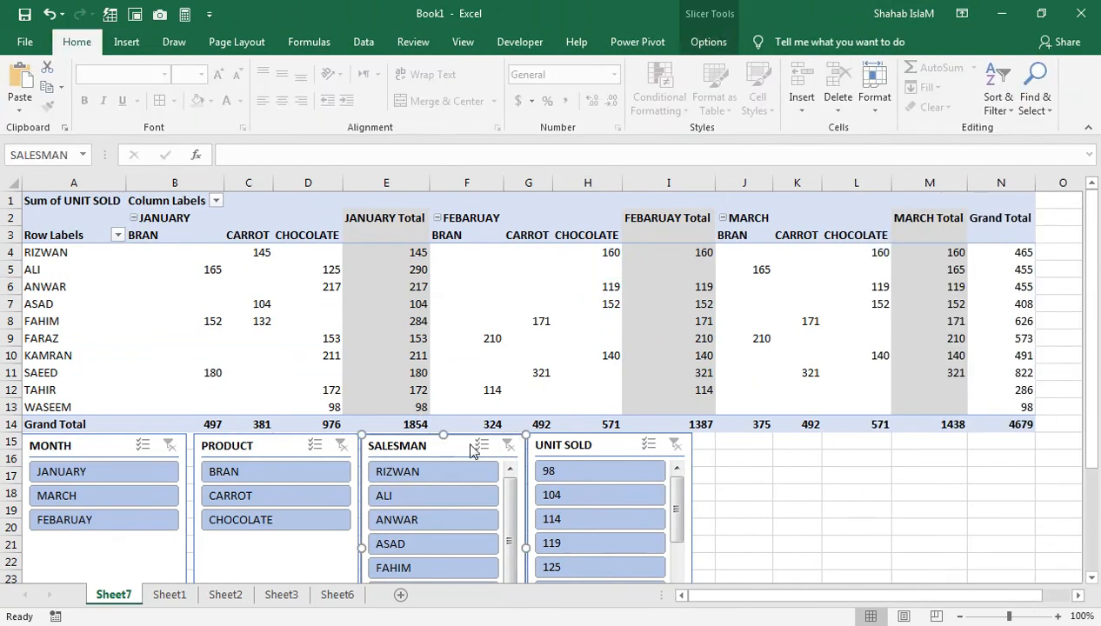
left_click(565, 445, "ctrl")
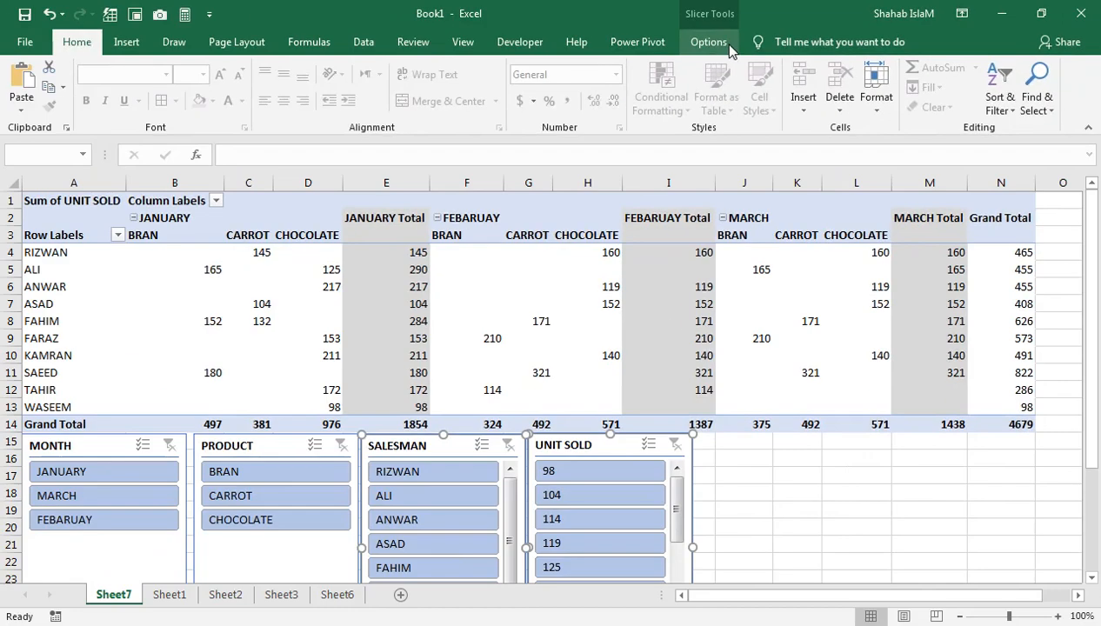
left_click(717, 43)
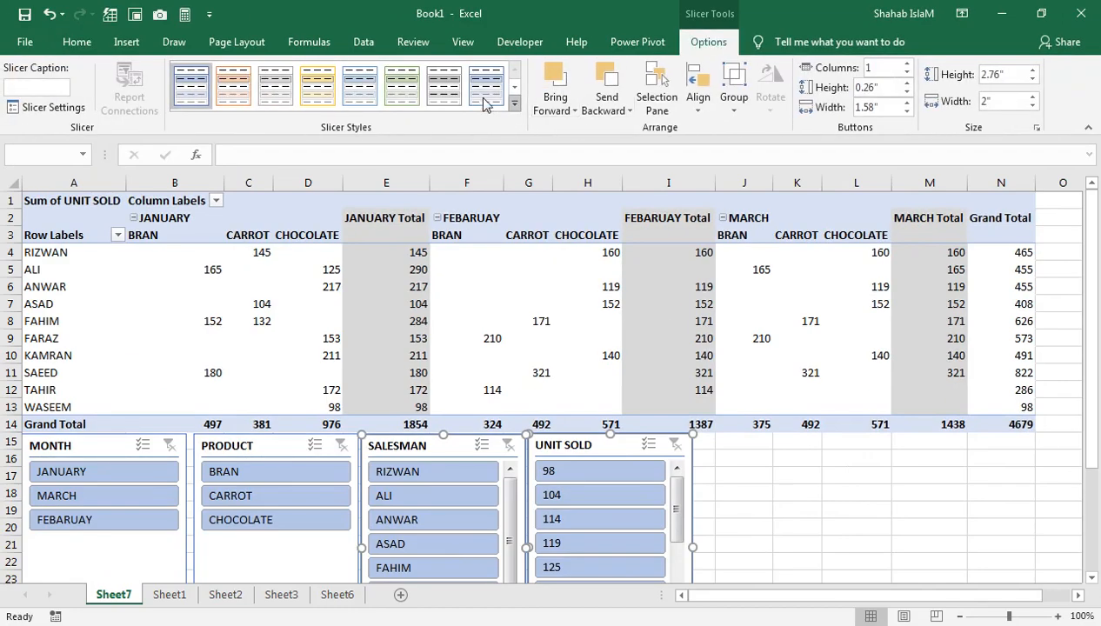
left_click(907, 65)
left_click(906, 64)
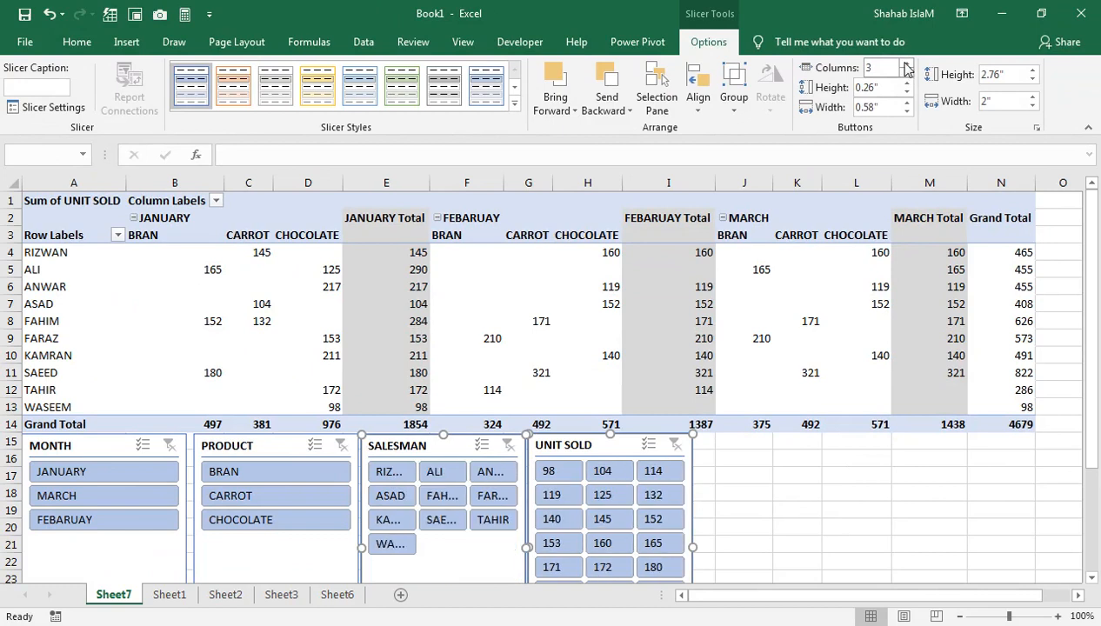
left_click(743, 494)
- Set the SALESMAN slicer alone to 2 button columns
left_click(393, 445)
left_click(708, 41)
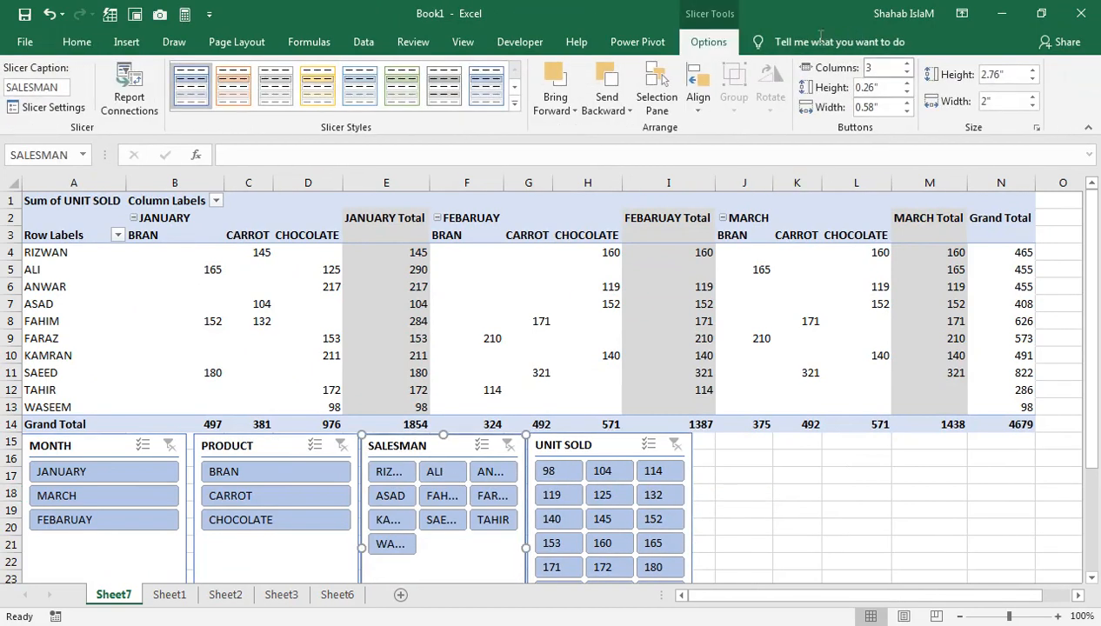
left_click(907, 73)
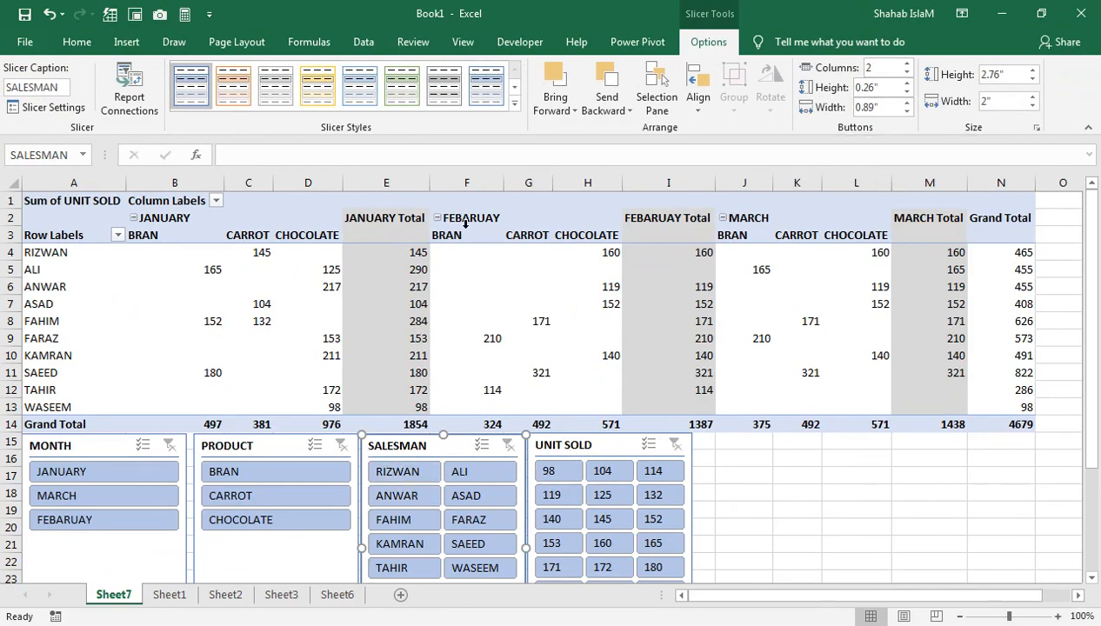
- Apply the dark yellow slicer style to the PRODUCT slicer and the dark green style to the MONTH slicer
left_click(263, 434)
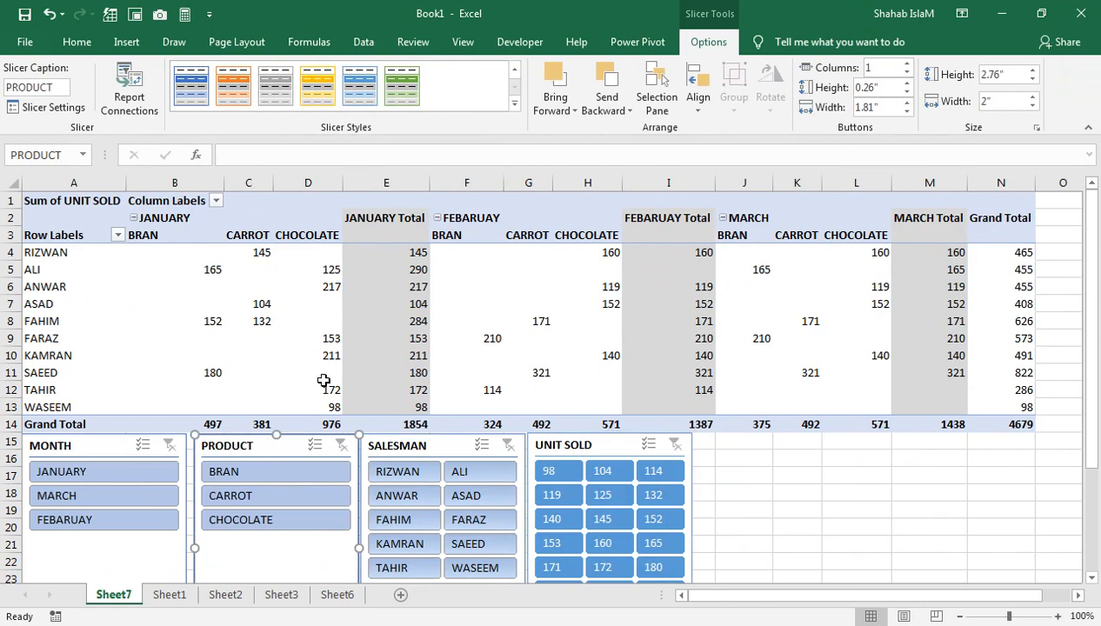
left_click(322, 98)
left_click(128, 432)
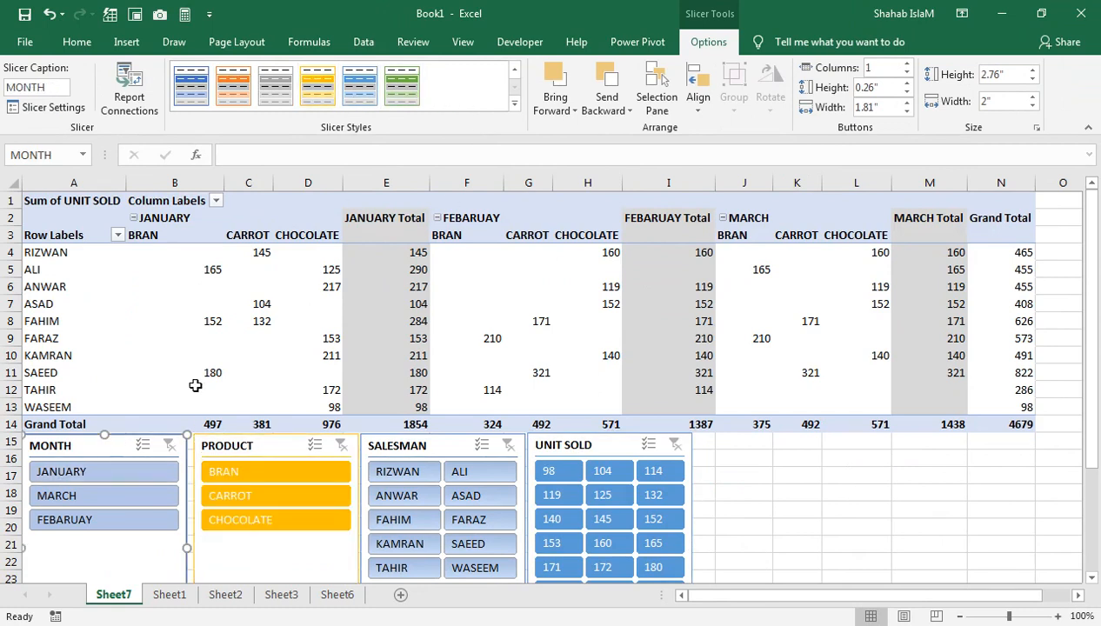
left_click(512, 103)
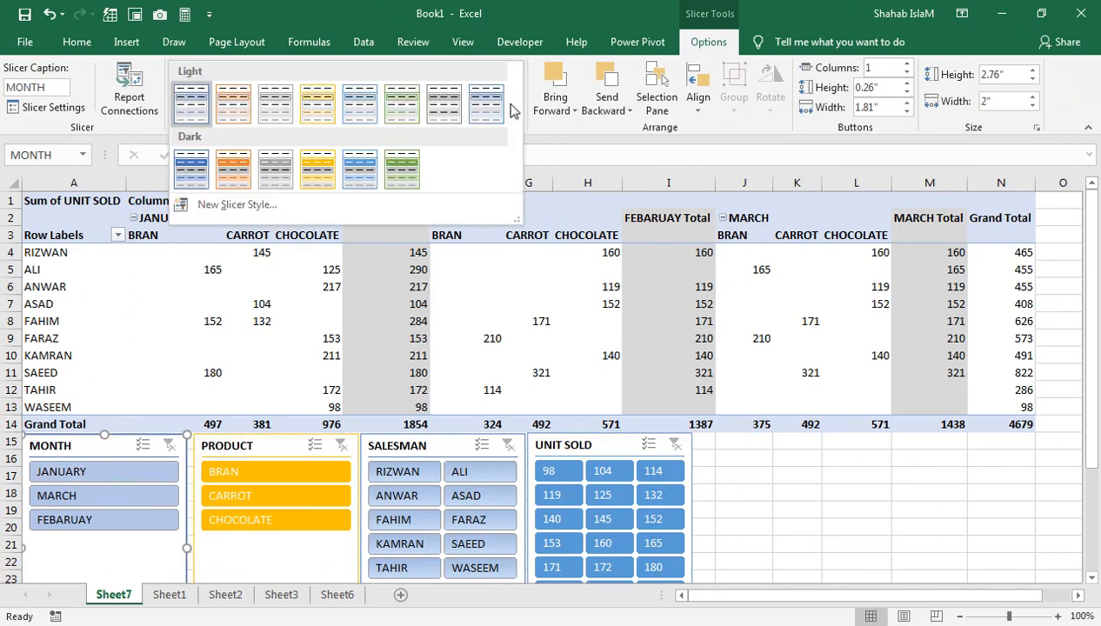
left_click(396, 168)
- Insert a clustered column PivotChart based on the PivotTable and move it to about columns H to M, starting near row 10
left_click(308, 321)
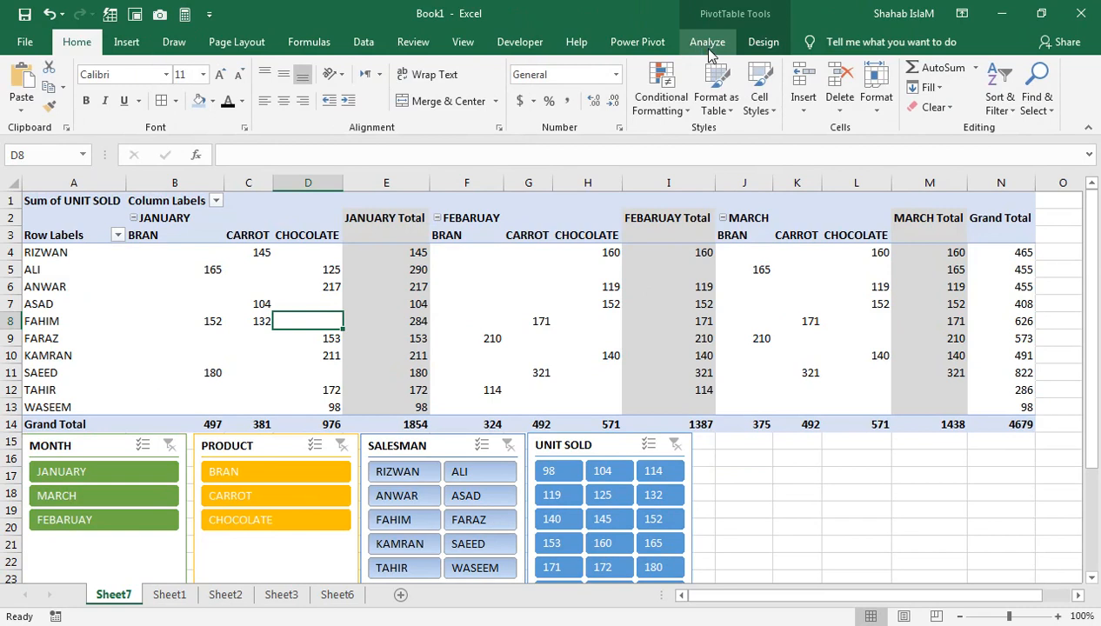
left_click(695, 41)
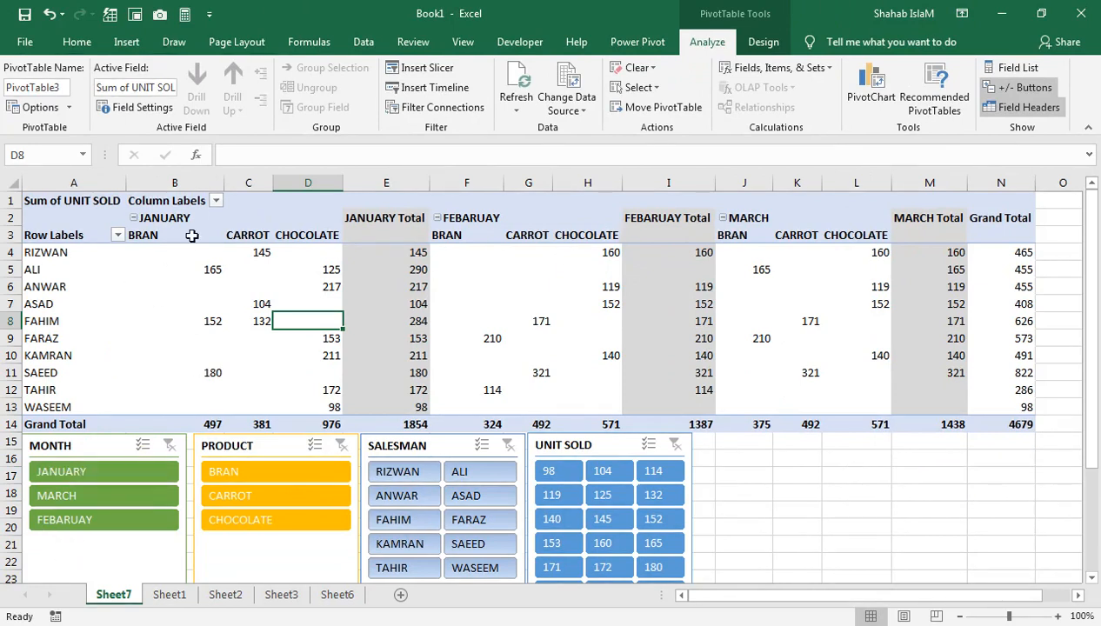
left_click(871, 87)
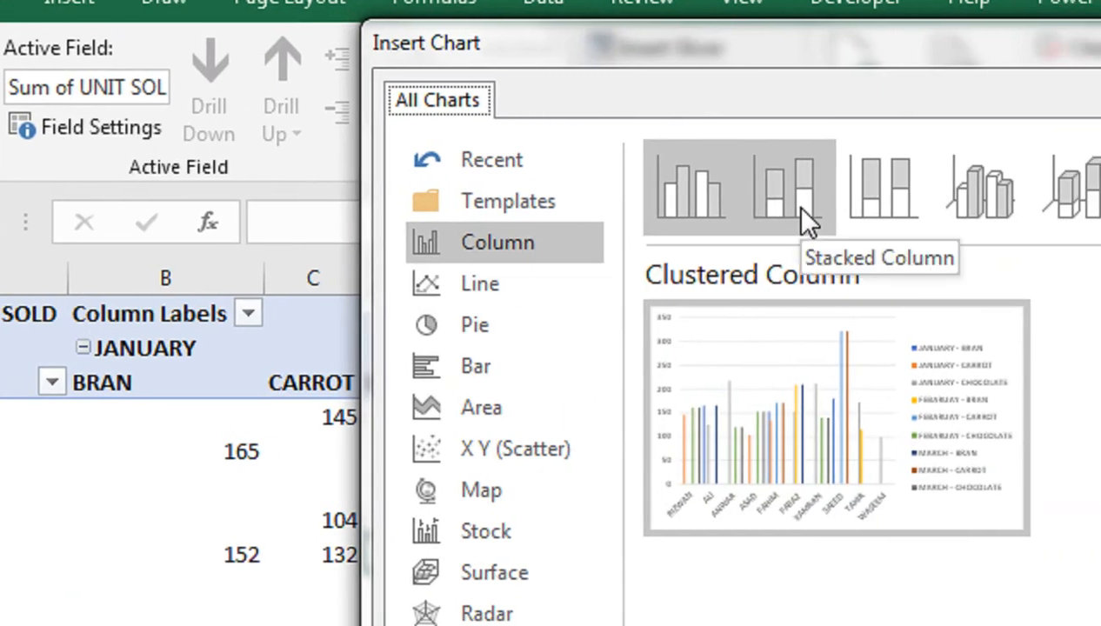
left_click(720, 533)
left_click_drag(483, 285, 820, 369)
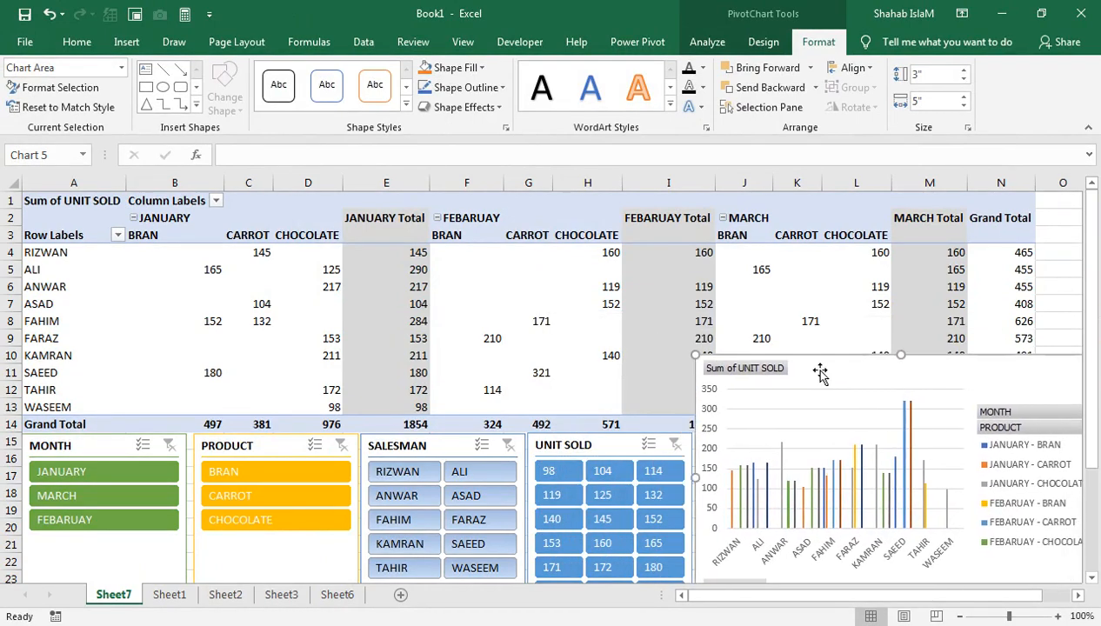
left_click(766, 374)
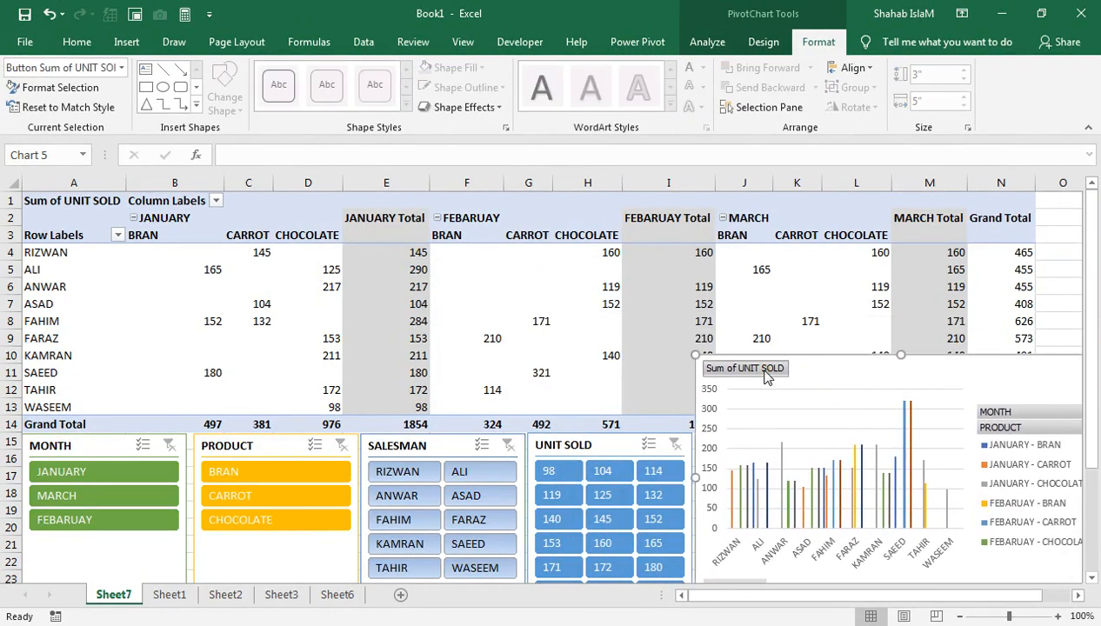
left_click_drag(953, 384, 859, 388)
- Filter the PivotChart's MONTH field to FEBARUAY only, and clear the filter to include all months again
left_click(951, 421)
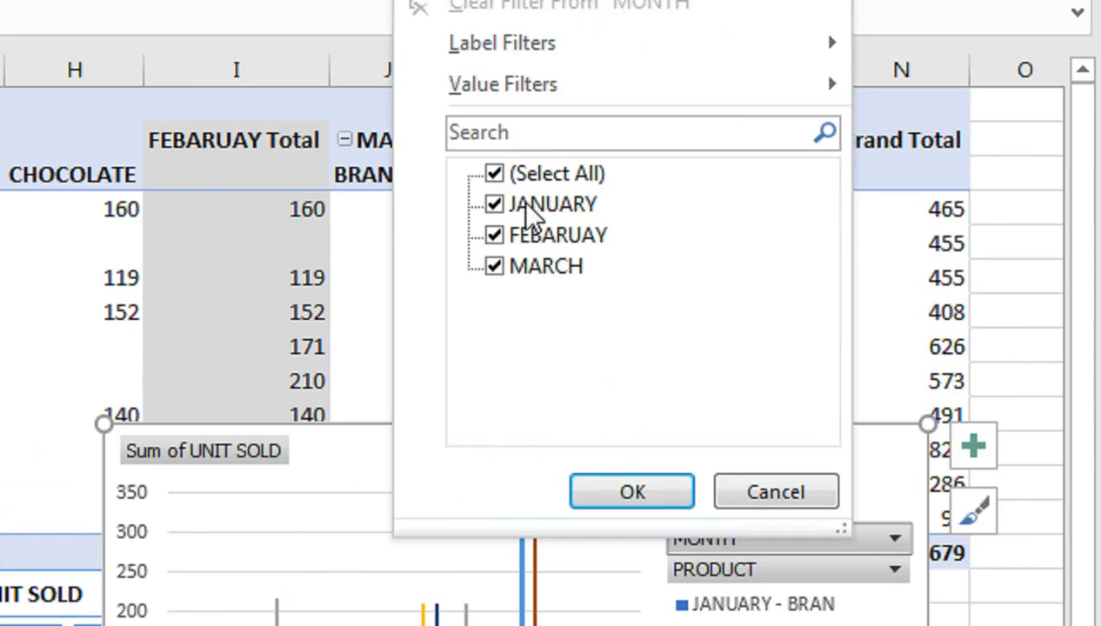
left_click(799, 236)
left_click(504, 237)
left_click(633, 492)
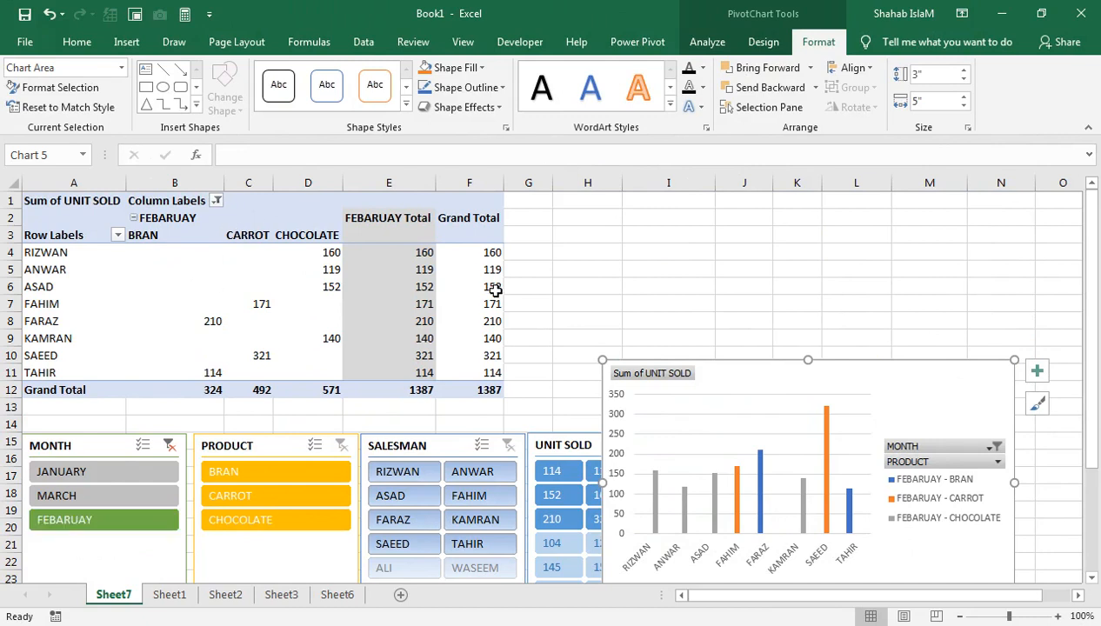
left_click(996, 446)
left_click(810, 265)
left_click(878, 425)
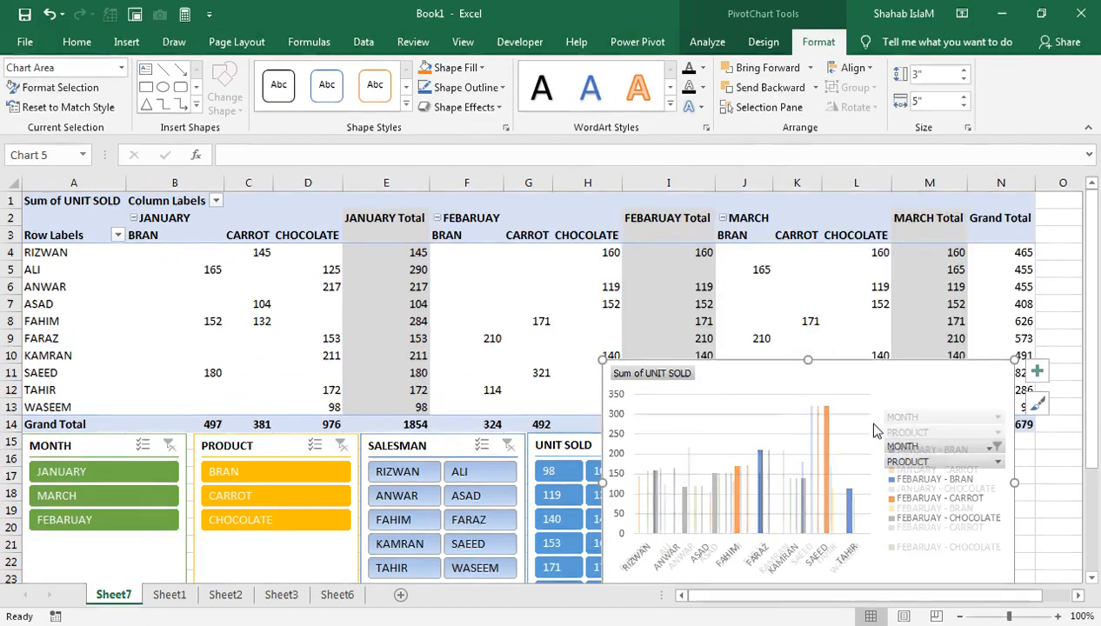
- Open the full set of chart styles for the PivotChart
left_click(763, 42)
left_click(755, 115)
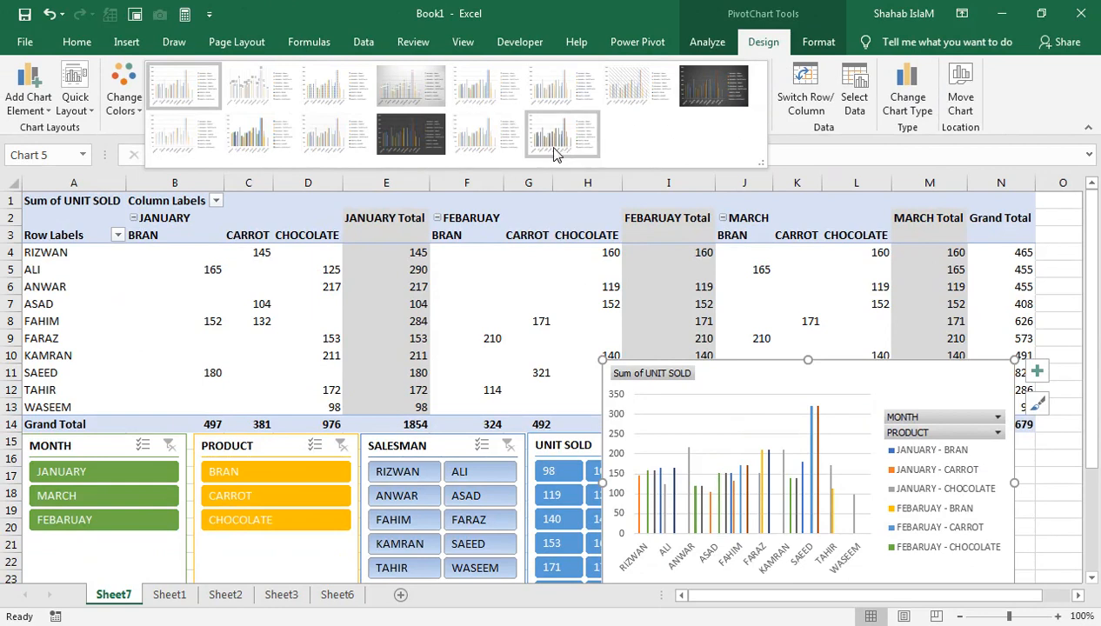